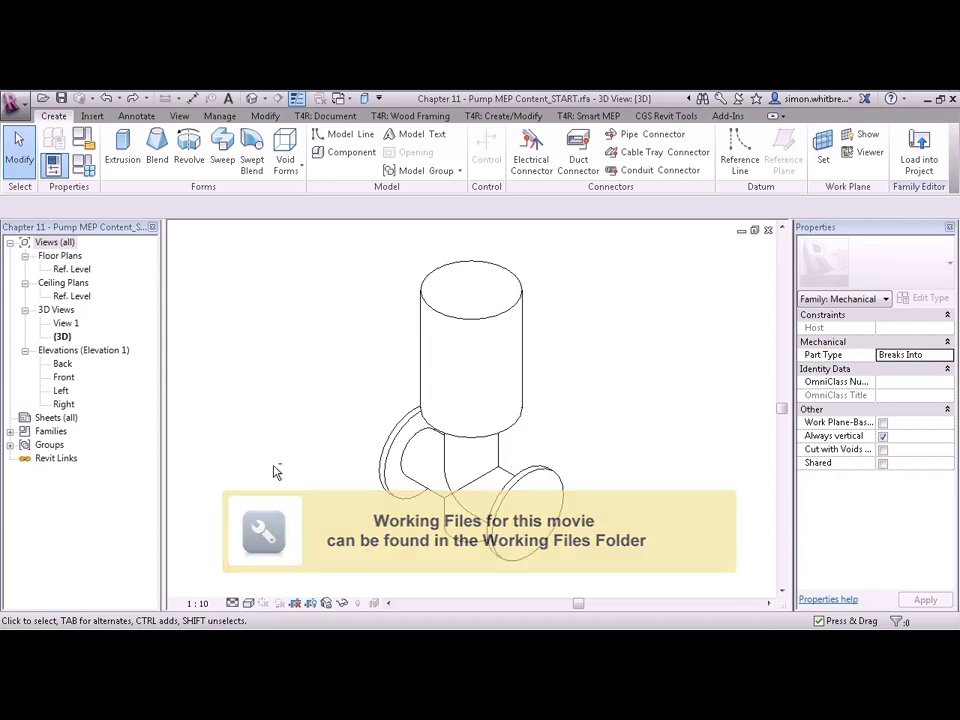
Place a Power - Unbalanced electrical connector on the top face of the pump's large vertical cylinder.
middle_click_drag(288, 465, 300, 410, "shift")
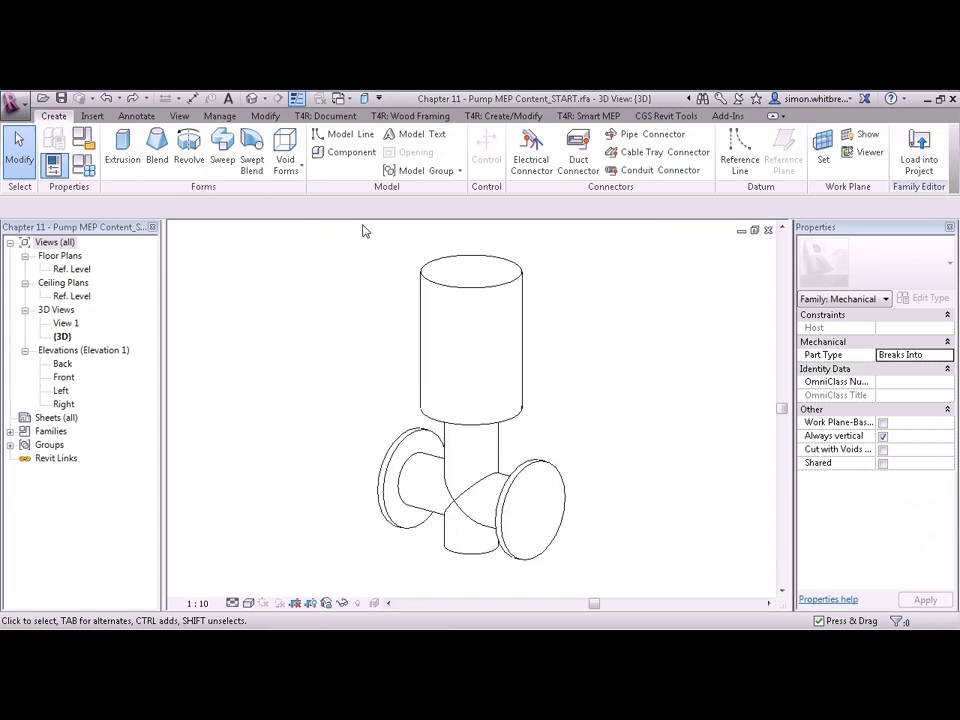
left_click_drag(562, 195, 607, 330)
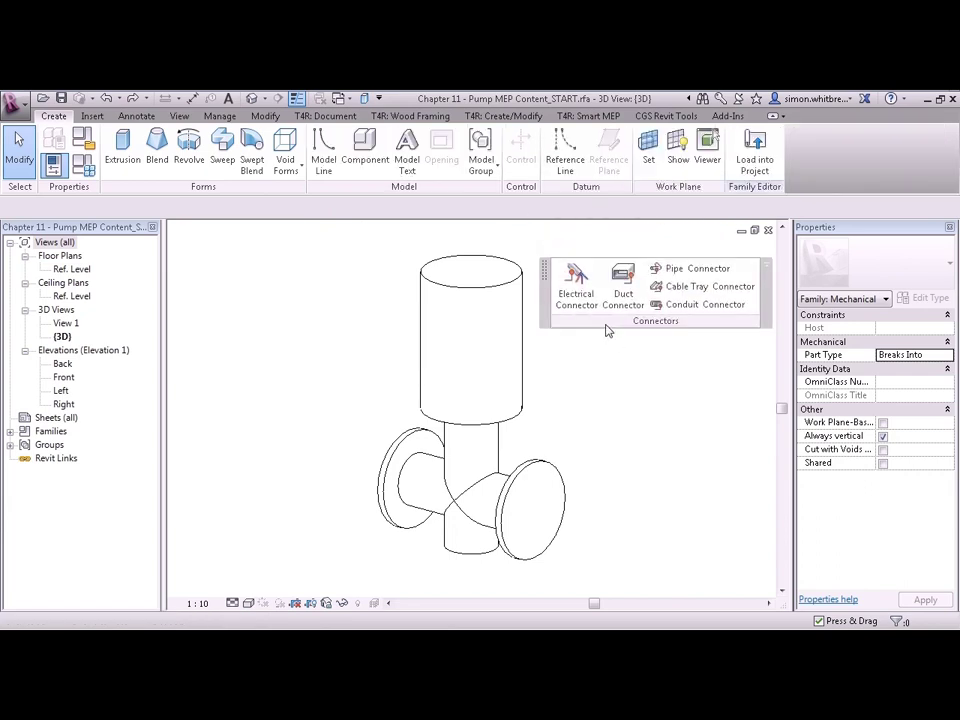
left_click(577, 284)
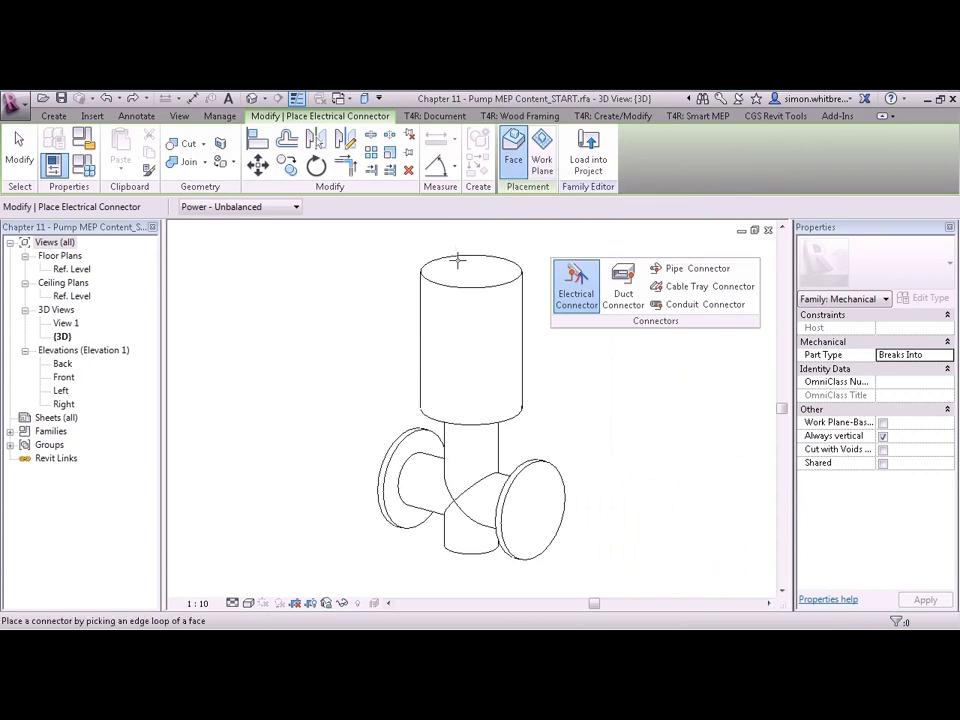
left_click(456, 256)
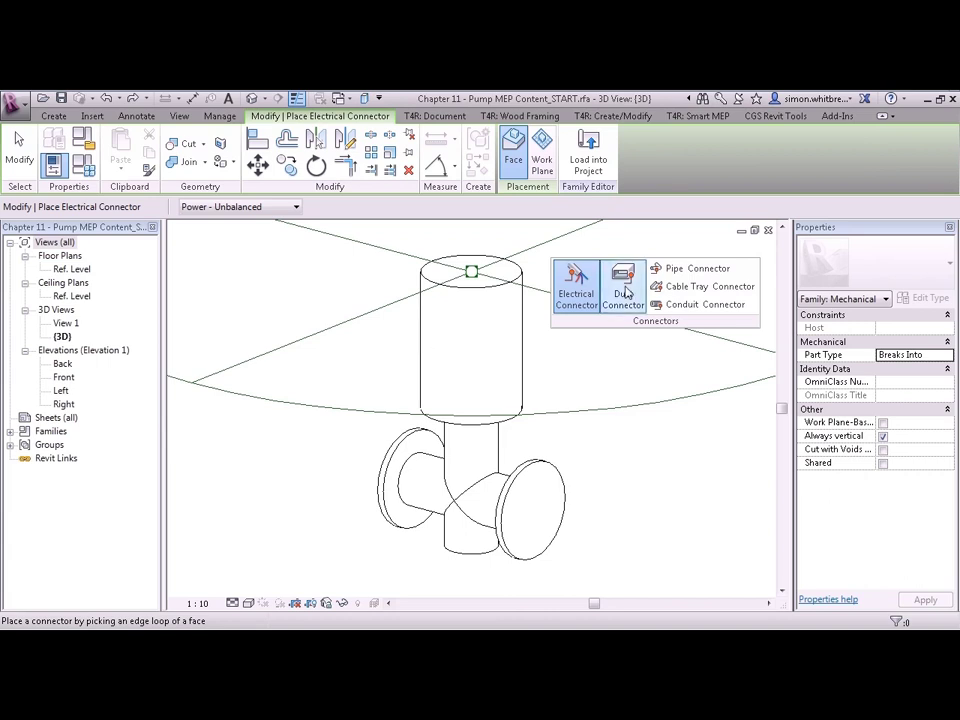
Place Domestic Hot Water pipe connectors on the outer faces of both pump flanges.
left_click(703, 270)
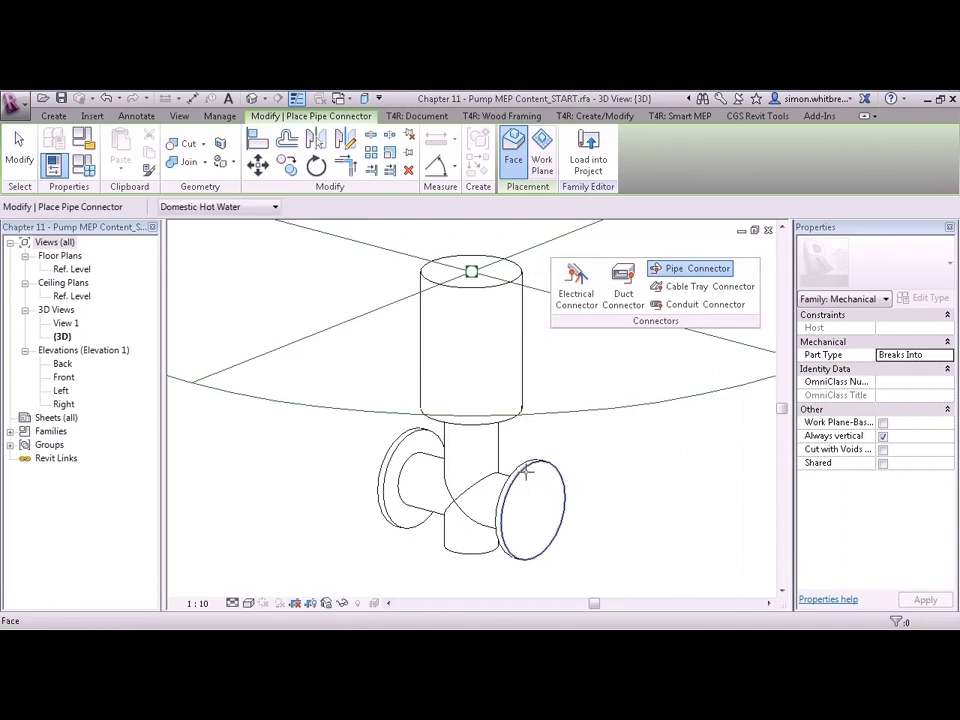
left_click(527, 472)
middle_click_drag(288, 533, 350, 495, "shift")
left_click(384, 468)
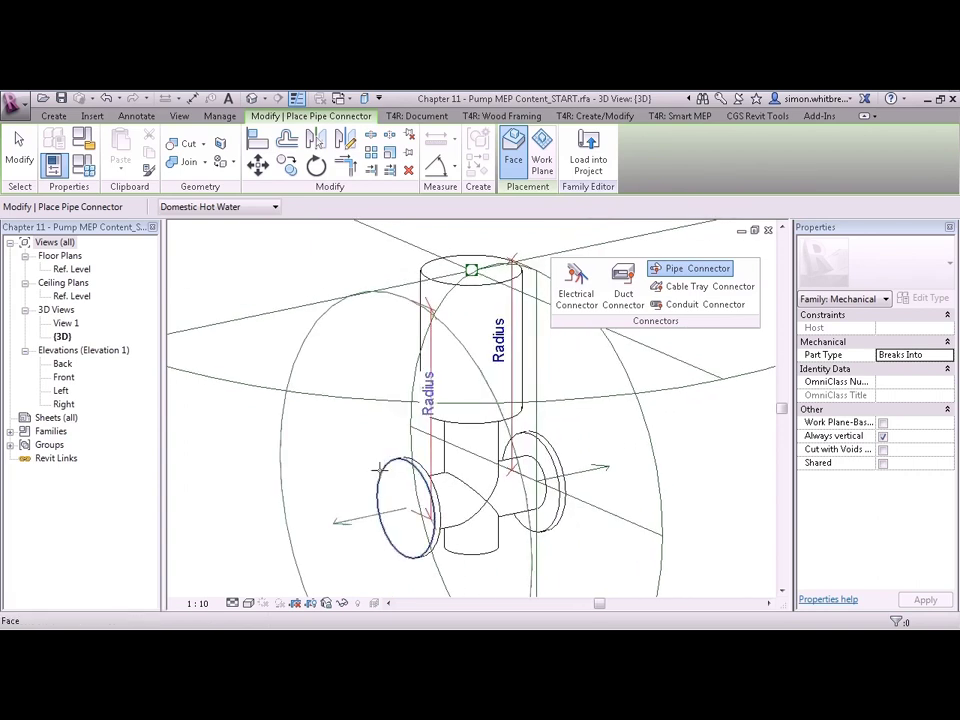
left_click(19, 148)
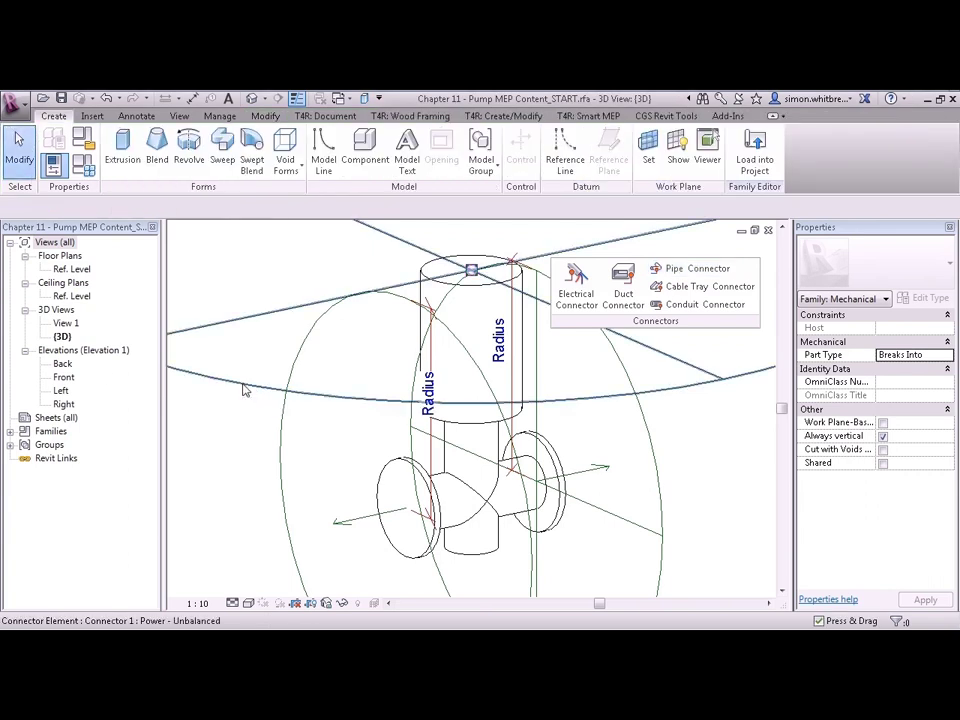
Link the electrical connector's Number of Poles to a new type parameter named "Number of Poles" under Electrical Engineering.
left_click(242, 387)
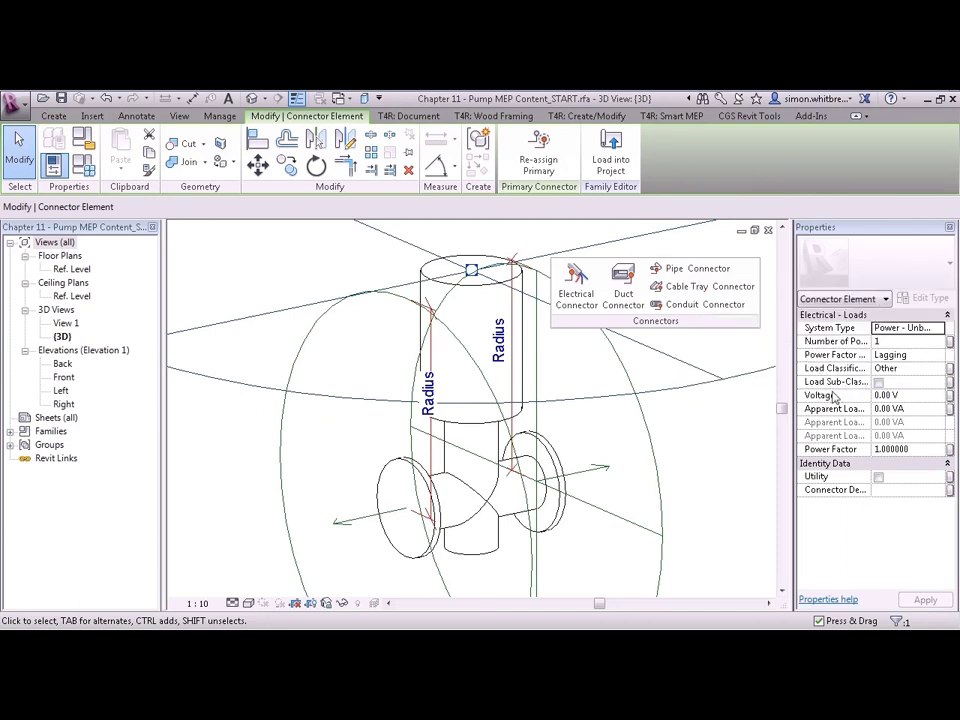
left_click(897, 342)
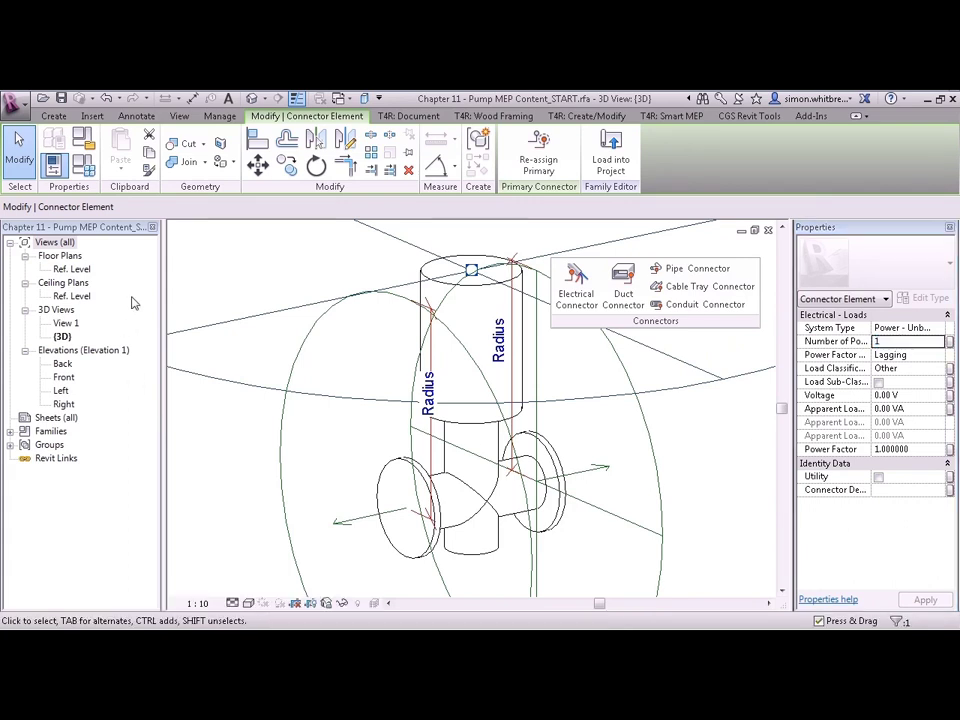
left_click(84, 170)
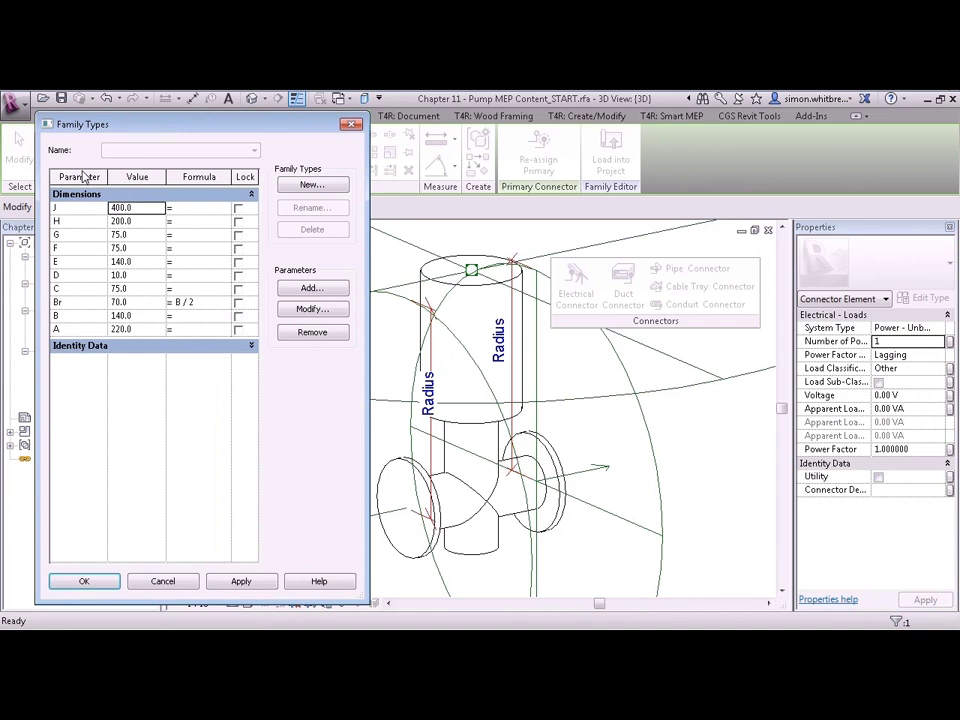
left_click(252, 346)
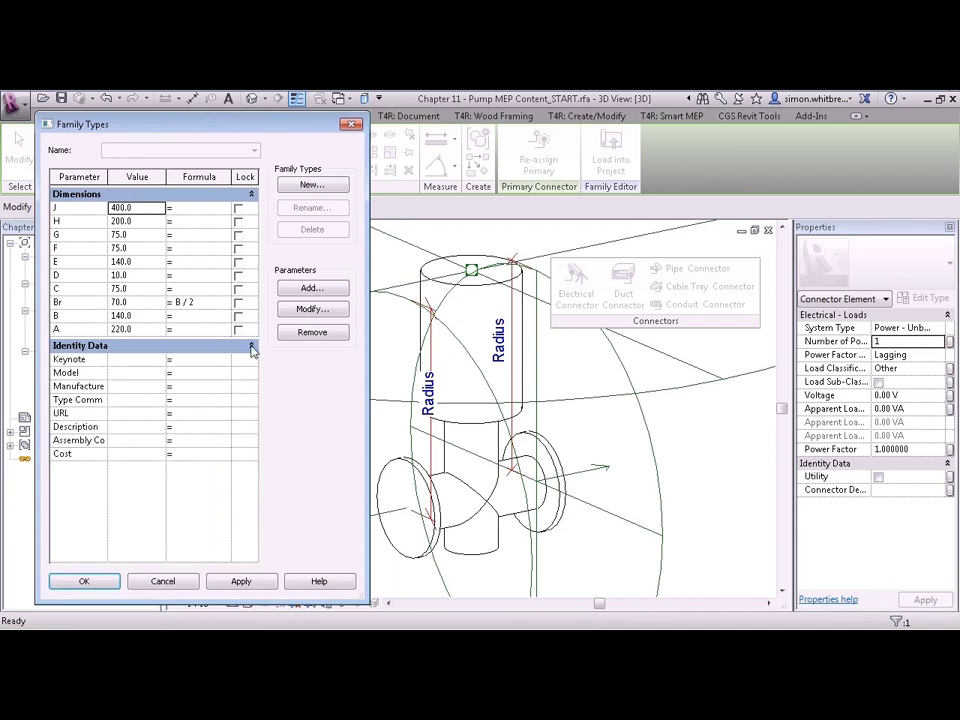
left_click(84, 581)
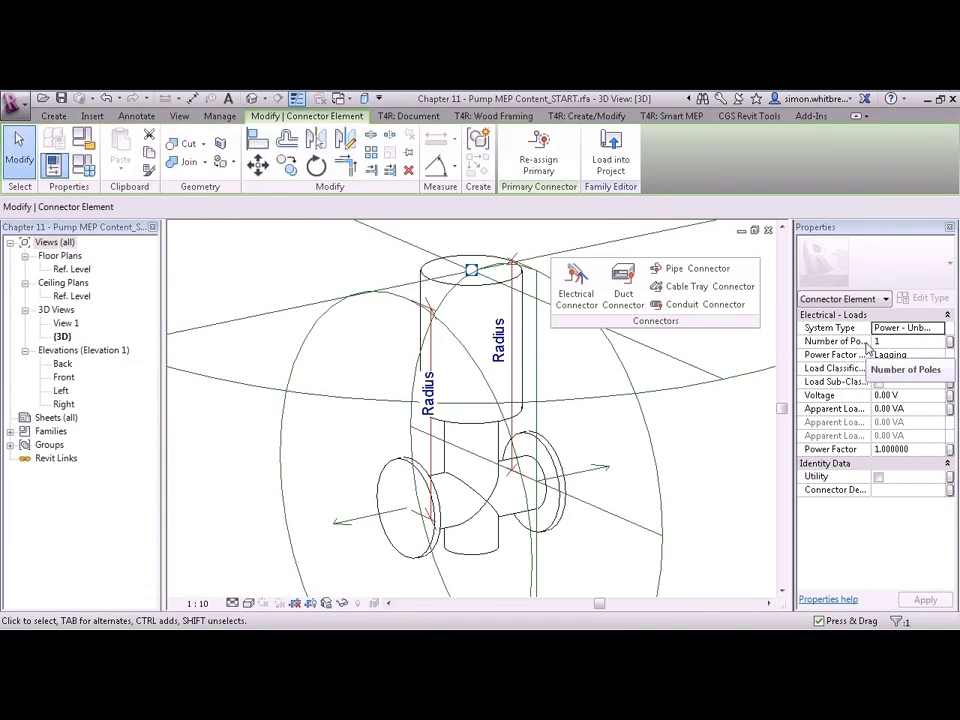
left_click(950, 342)
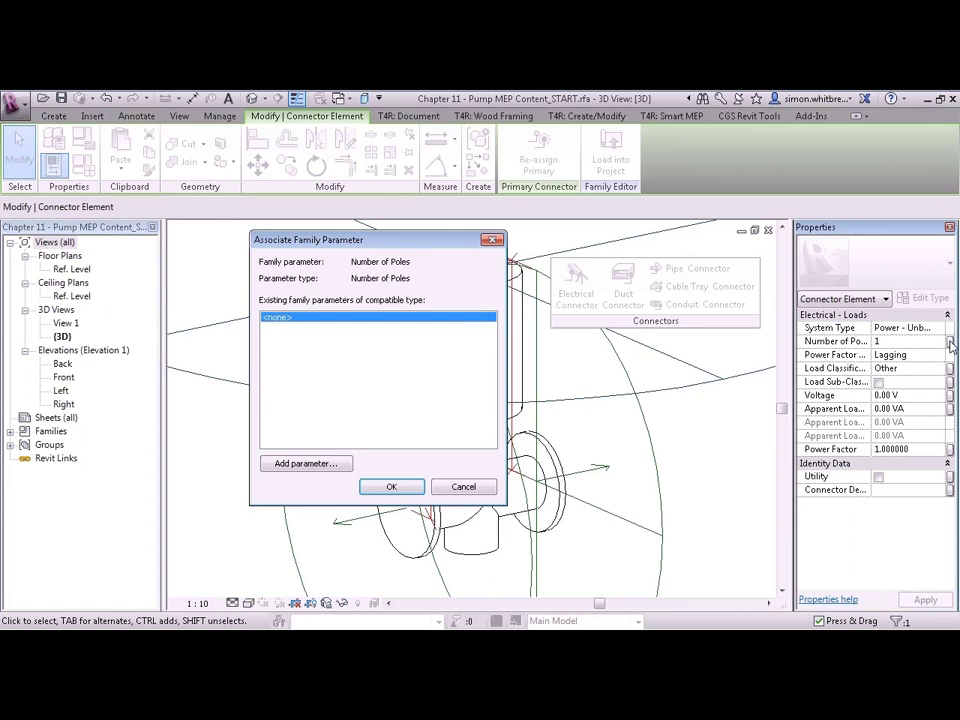
left_click(333, 466)
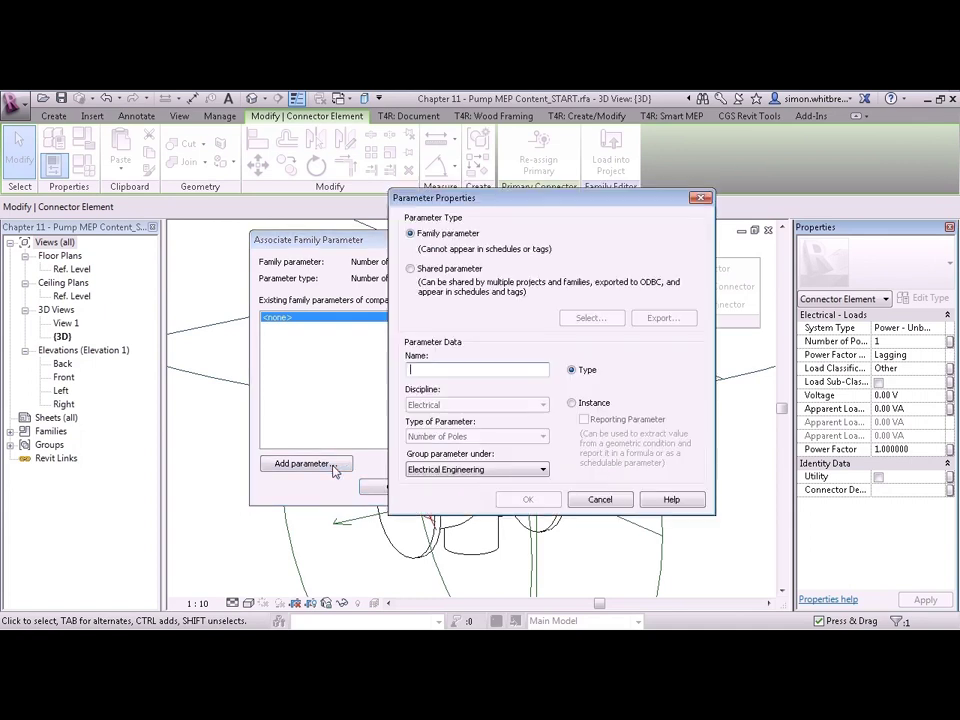
type("Number of Poles")
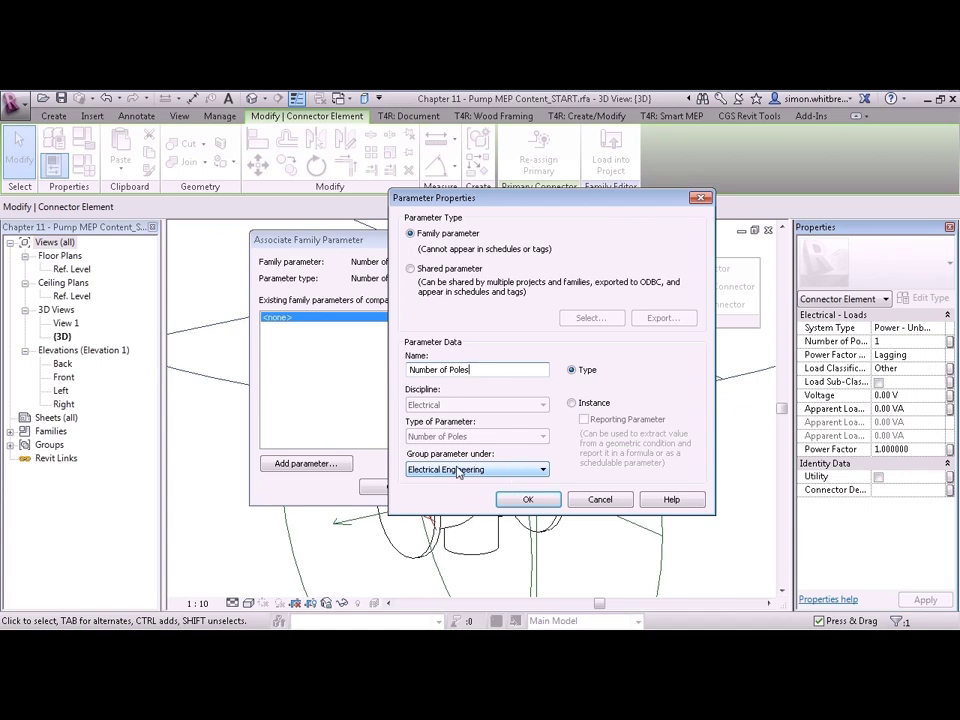
left_click(528, 499)
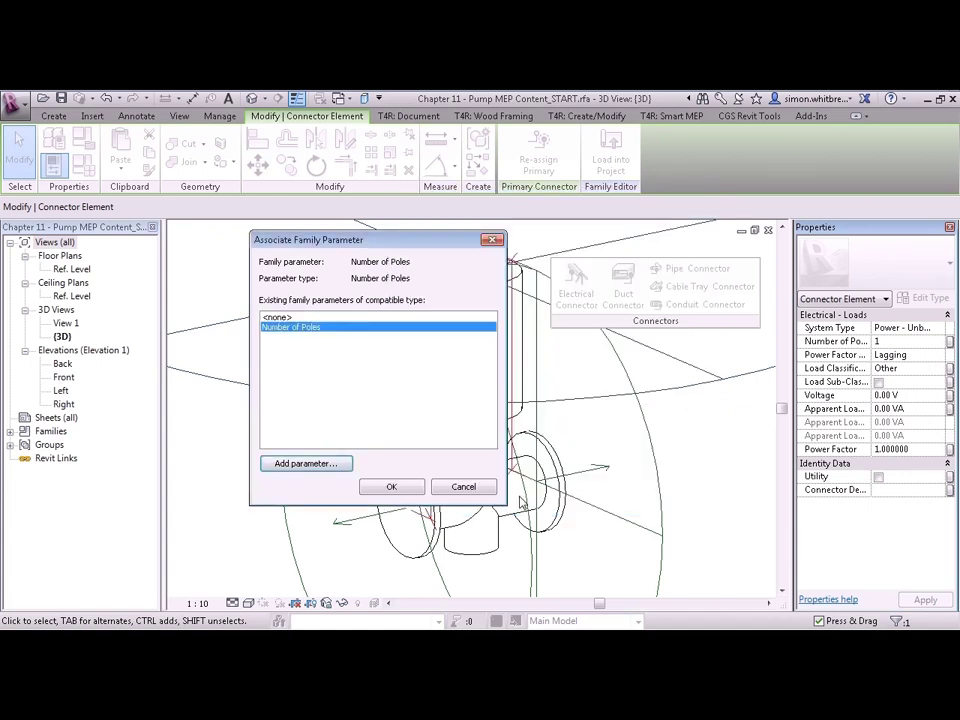
left_click(392, 487)
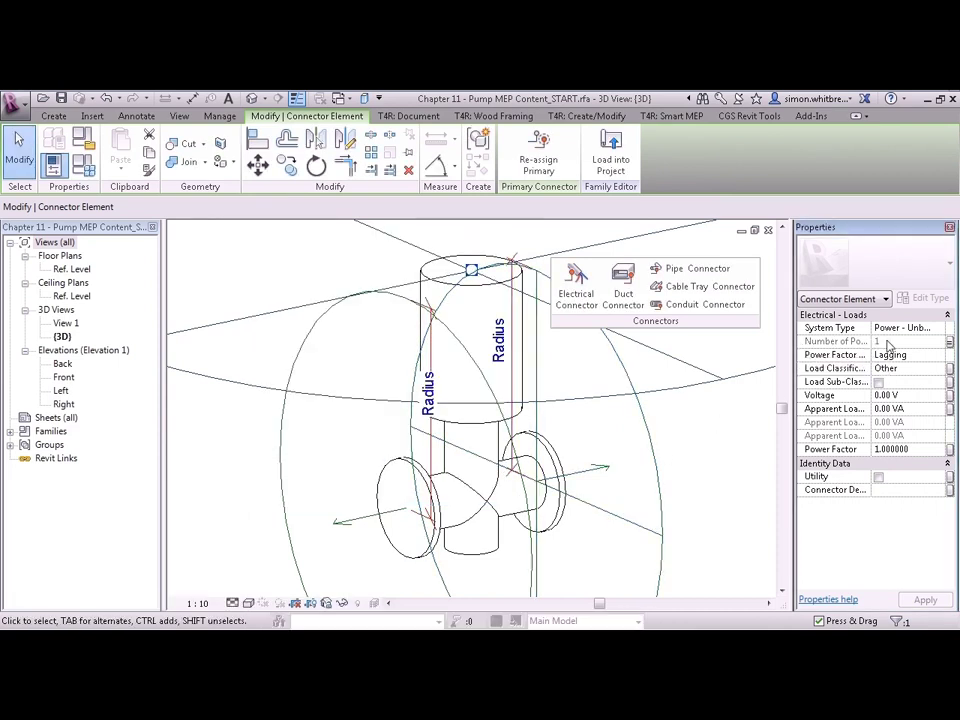
Test the Number of Poles family parameter by setting it to 2 and restoring it to 1.
left_click(88, 172)
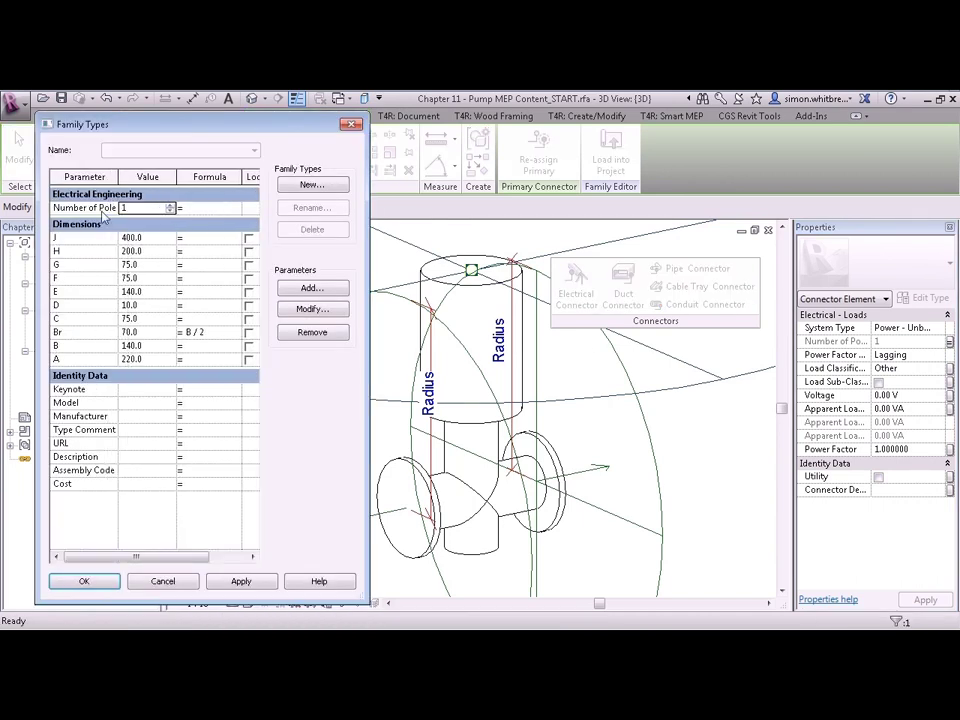
left_click(172, 209)
type("2")
left_click(240, 582)
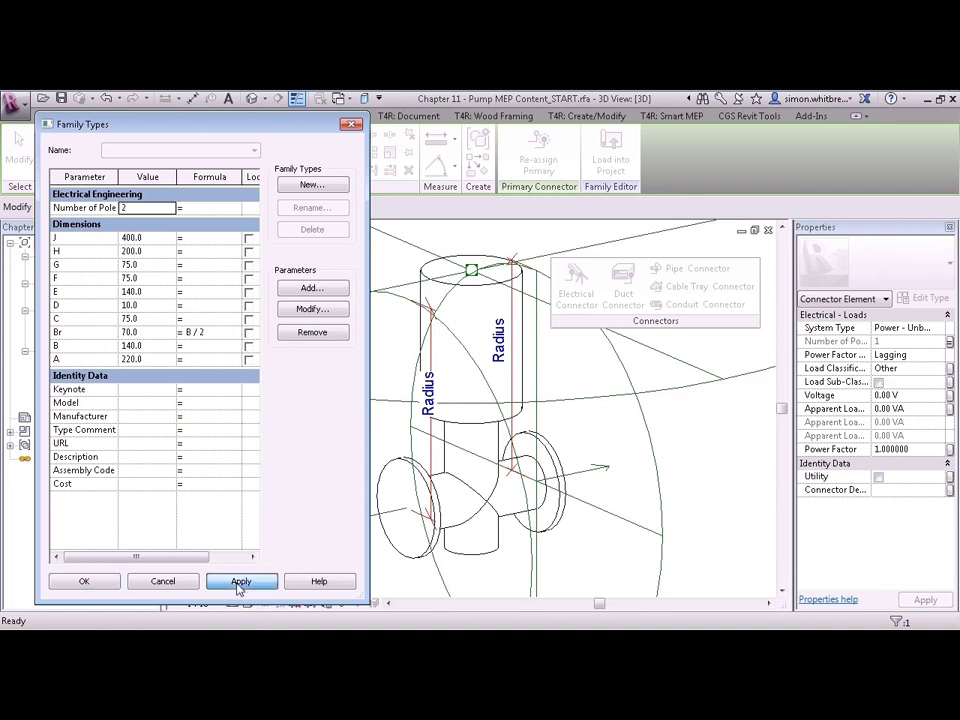
left_click(84, 581)
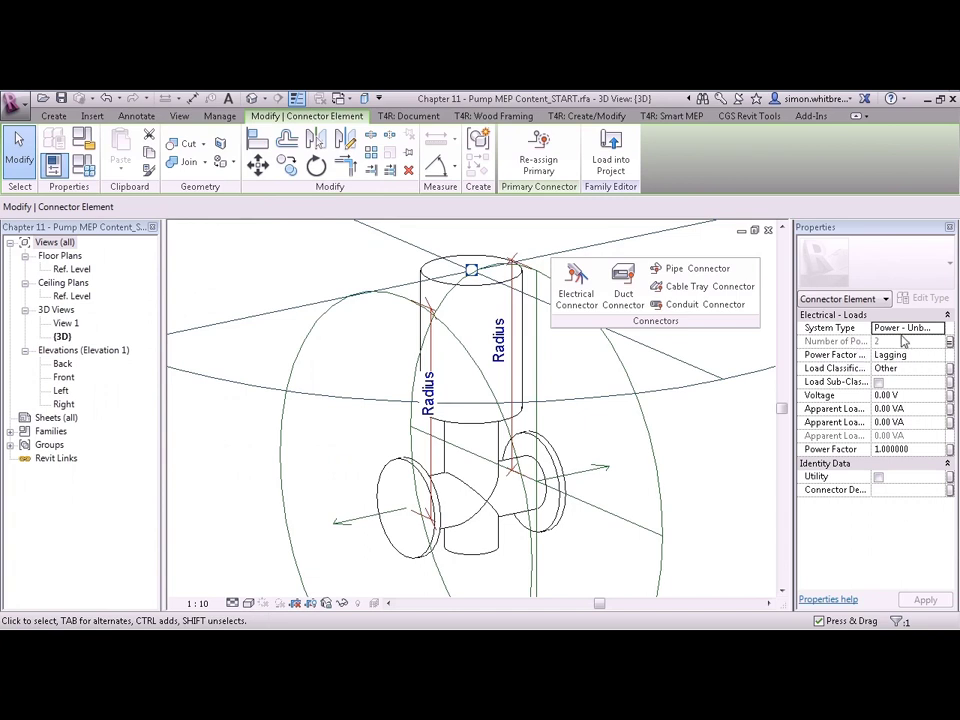
left_click(97, 174)
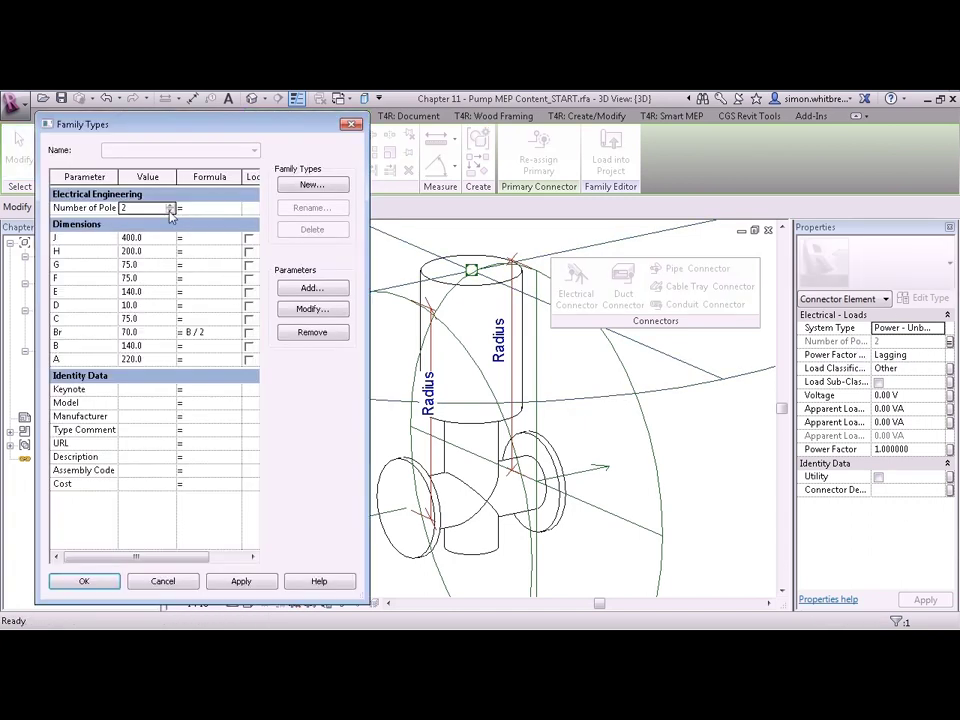
left_click(86, 580)
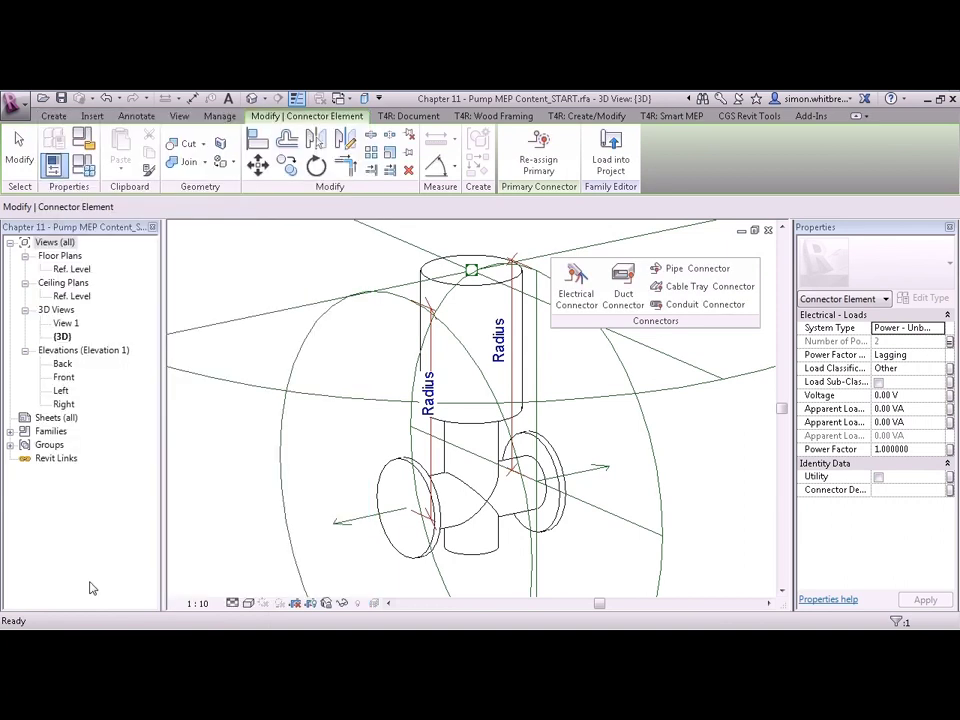
Link the electrical connector's Load Classification to a new type parameter named "Load Classification" under Electrical - Loads.
left_click(242, 326)
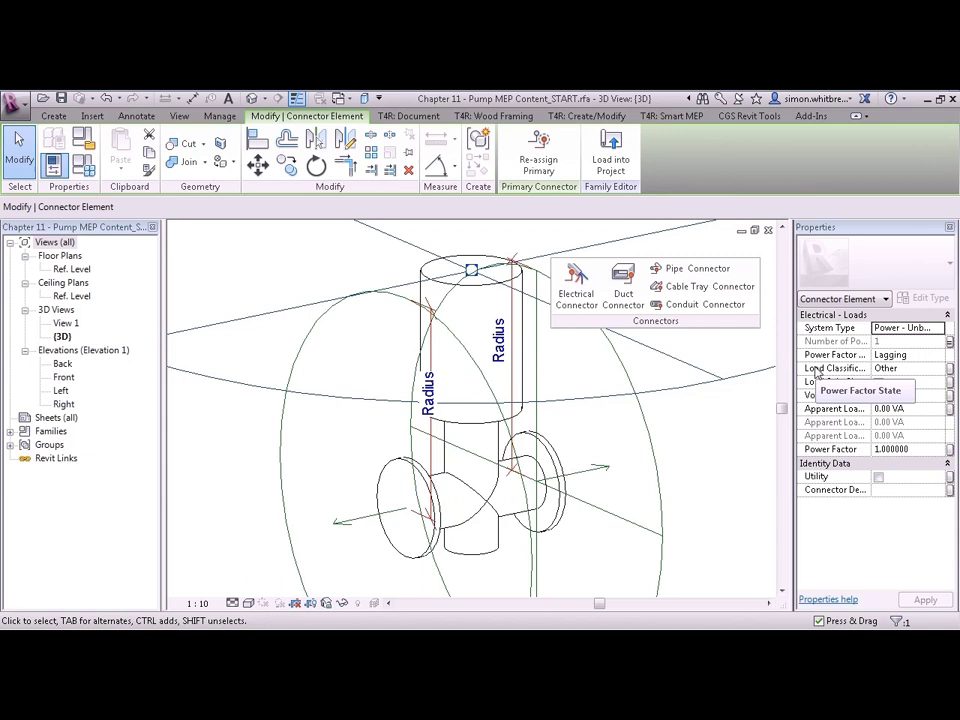
left_click(950, 369)
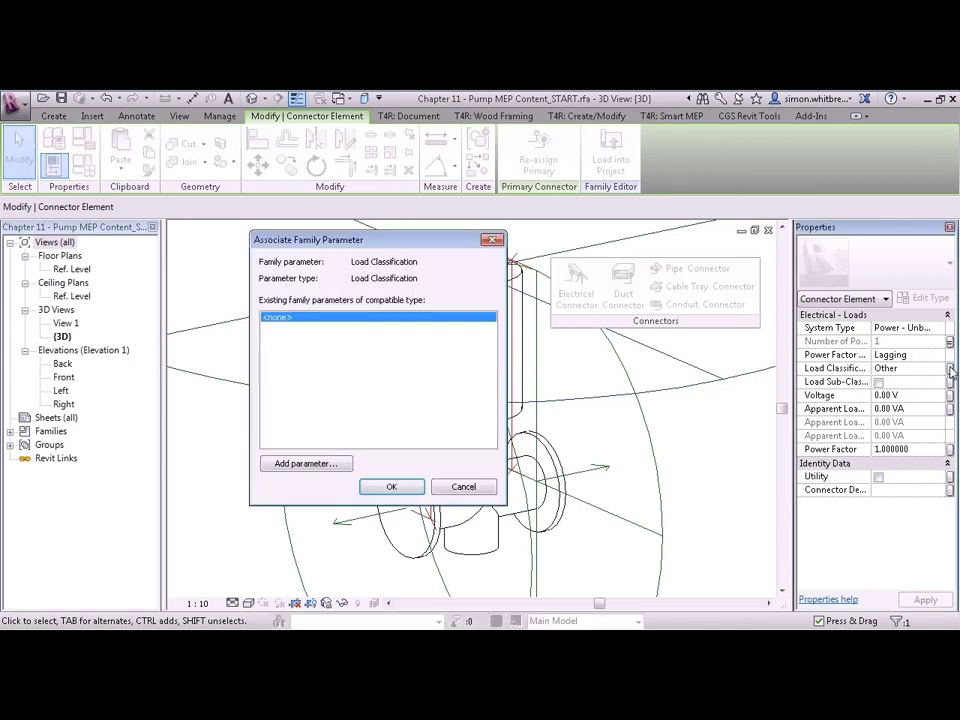
left_click(300, 463)
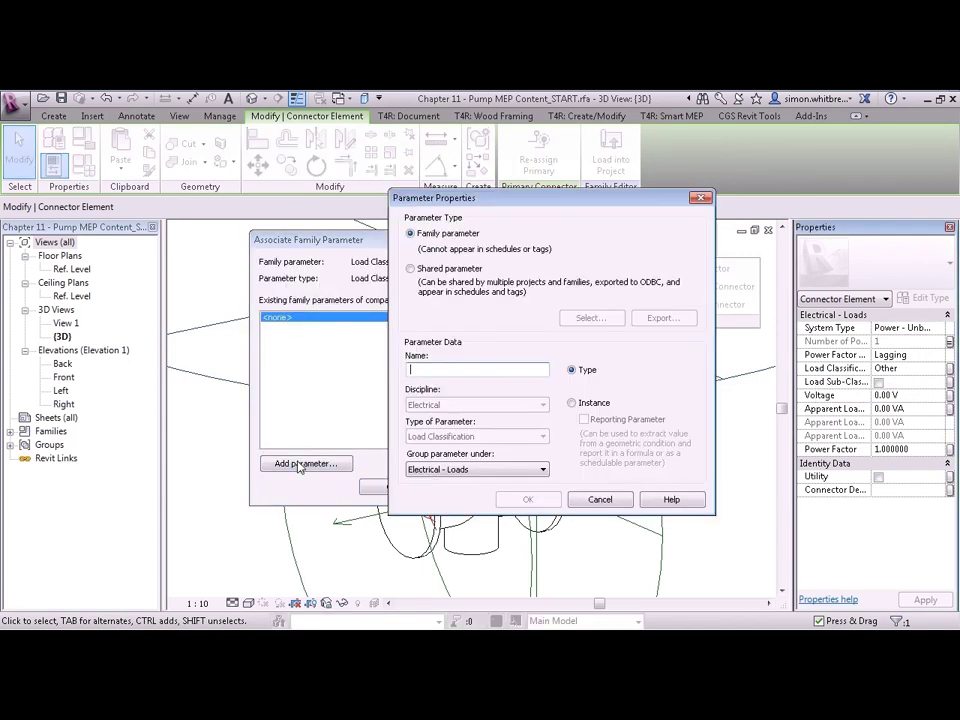
type("Load Classification")
key("Return")
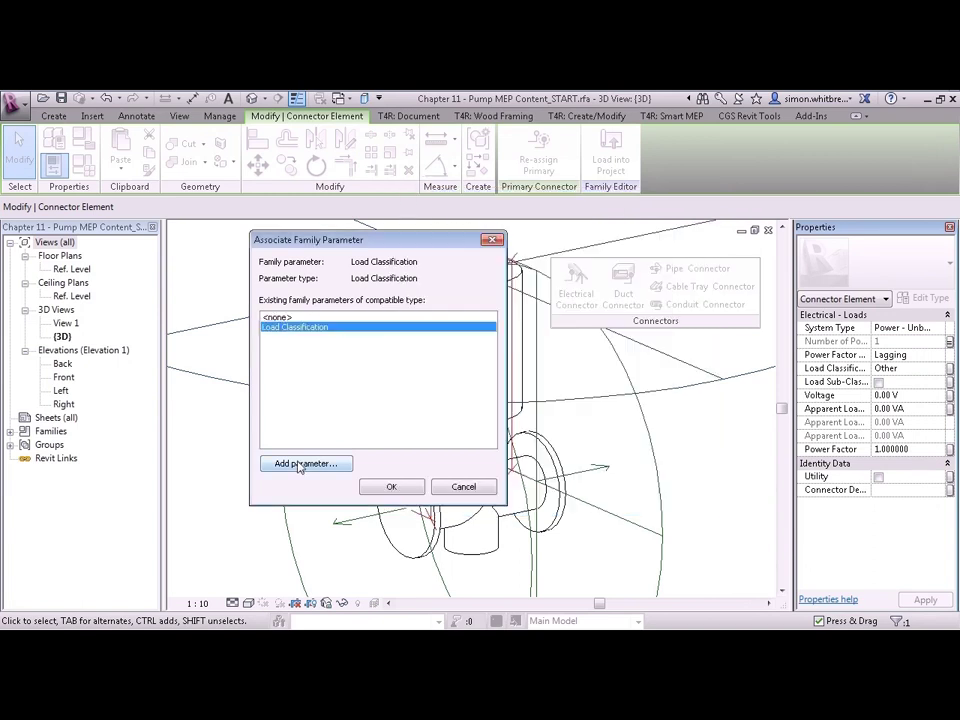
left_click(389, 487)
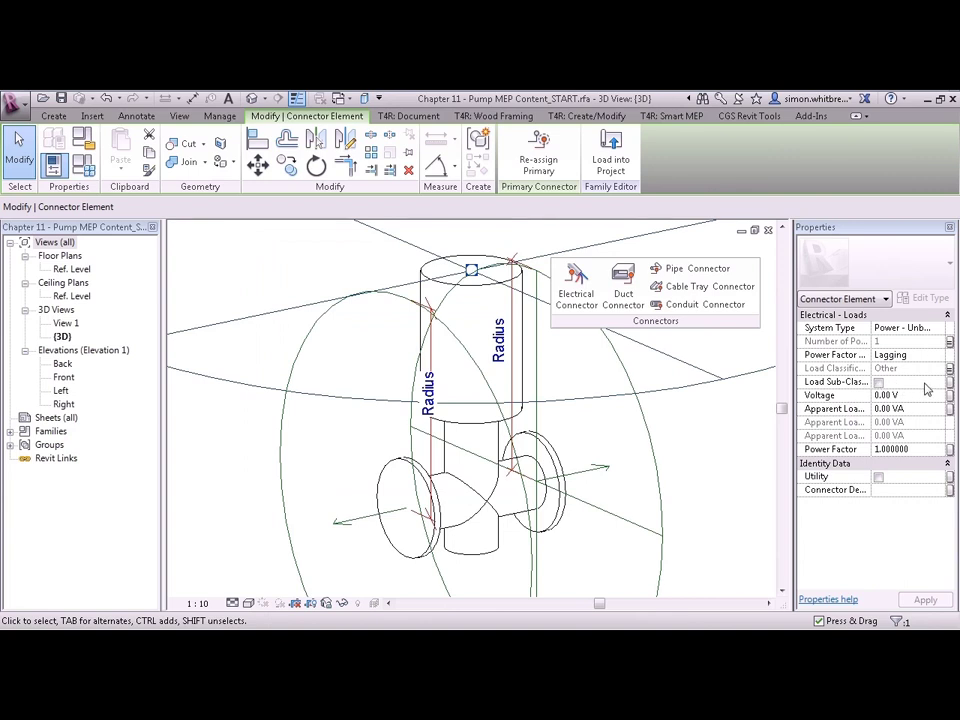
Link the electrical connector's Voltage to a new type parameter named "Voltage" under Electrical Engineering.
left_click(820, 397)
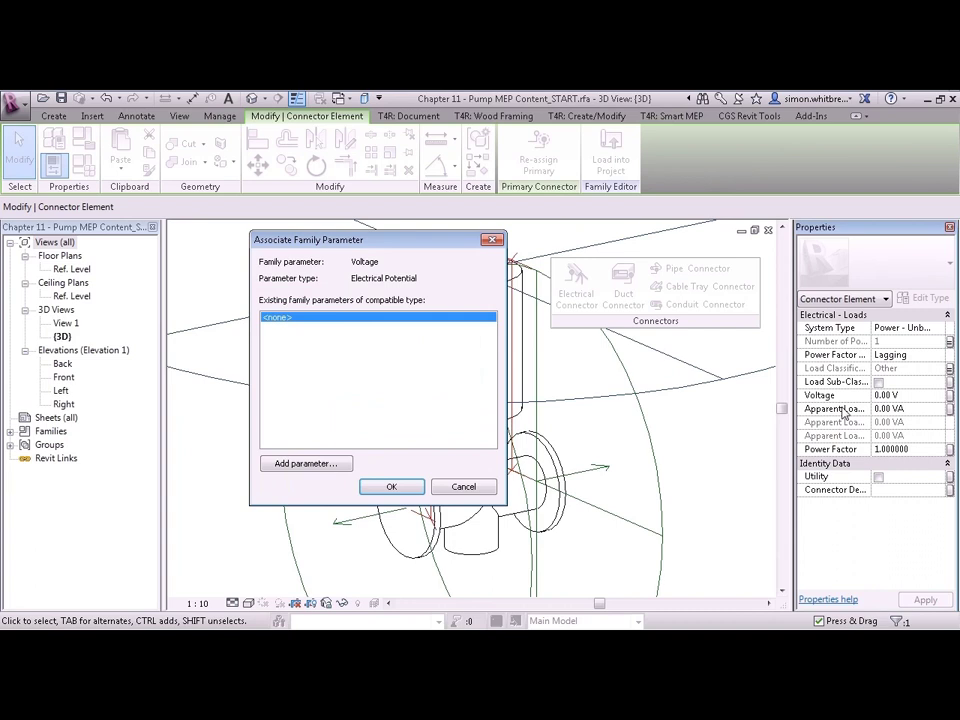
left_click(326, 465)
type("Vo")
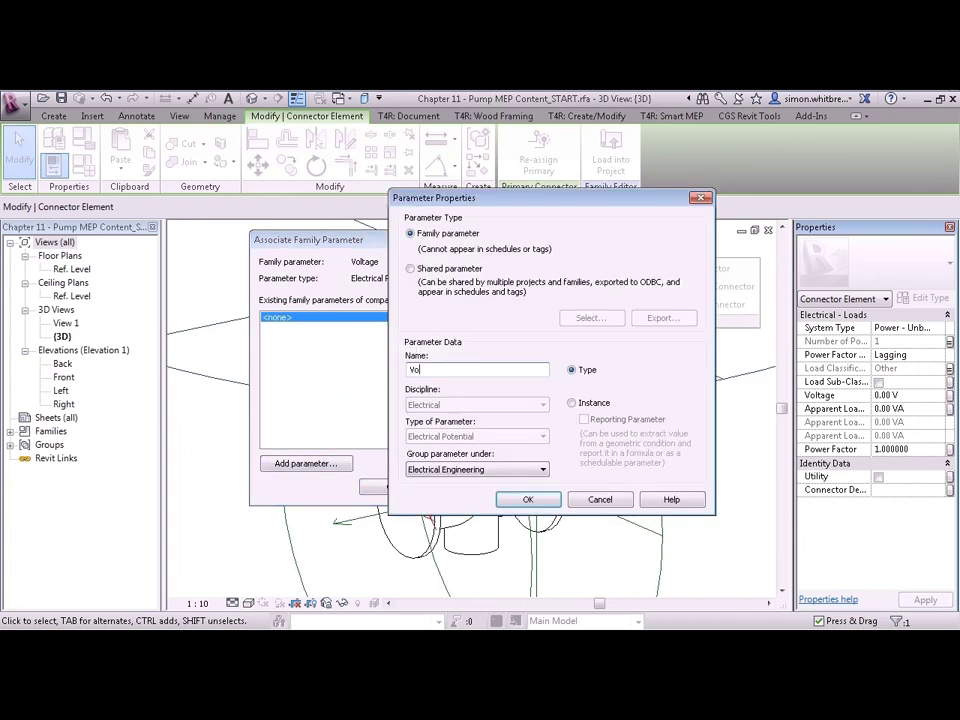
type("ltage")
key("Return")
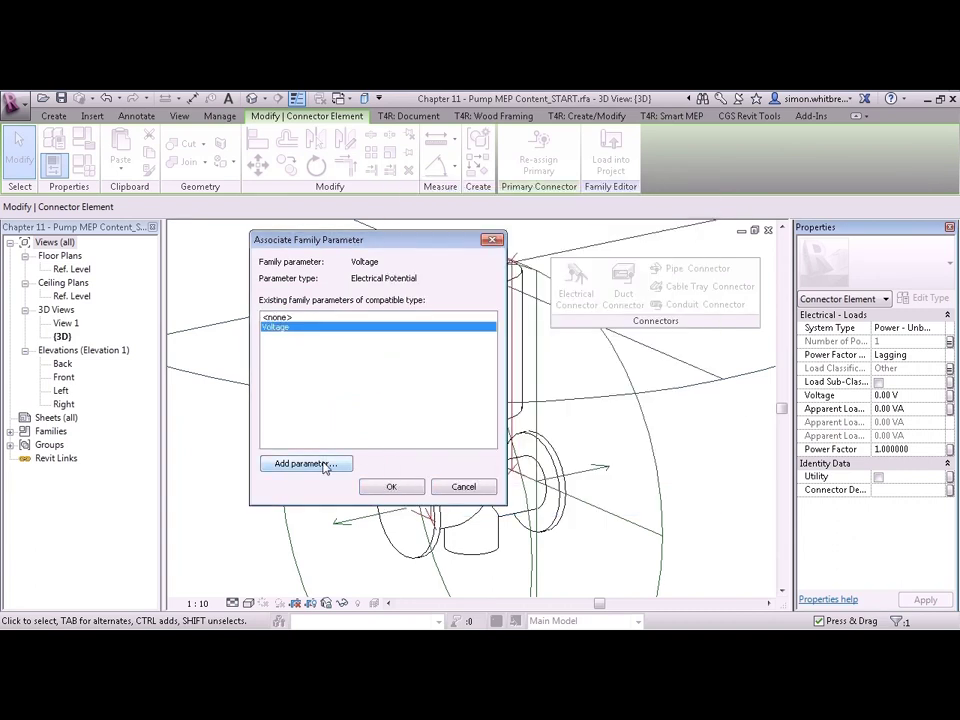
left_click(388, 488)
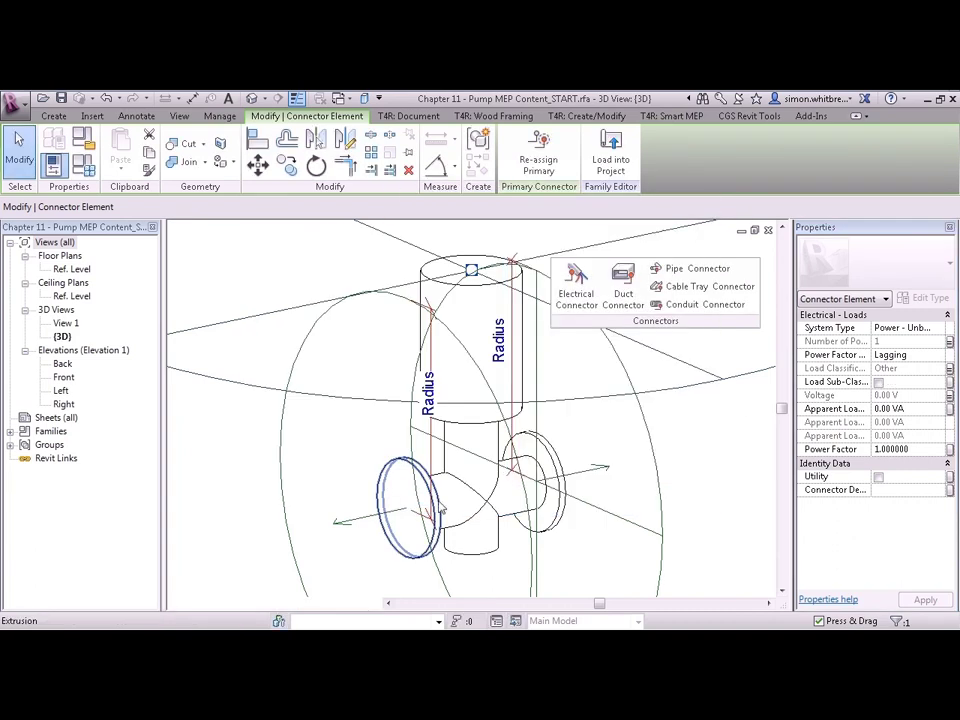
Link the electrical connector's Apparent Load Phase 1 to a new type parameter named "Apparent Load" under Electrical - Loads.
left_click(950, 409)
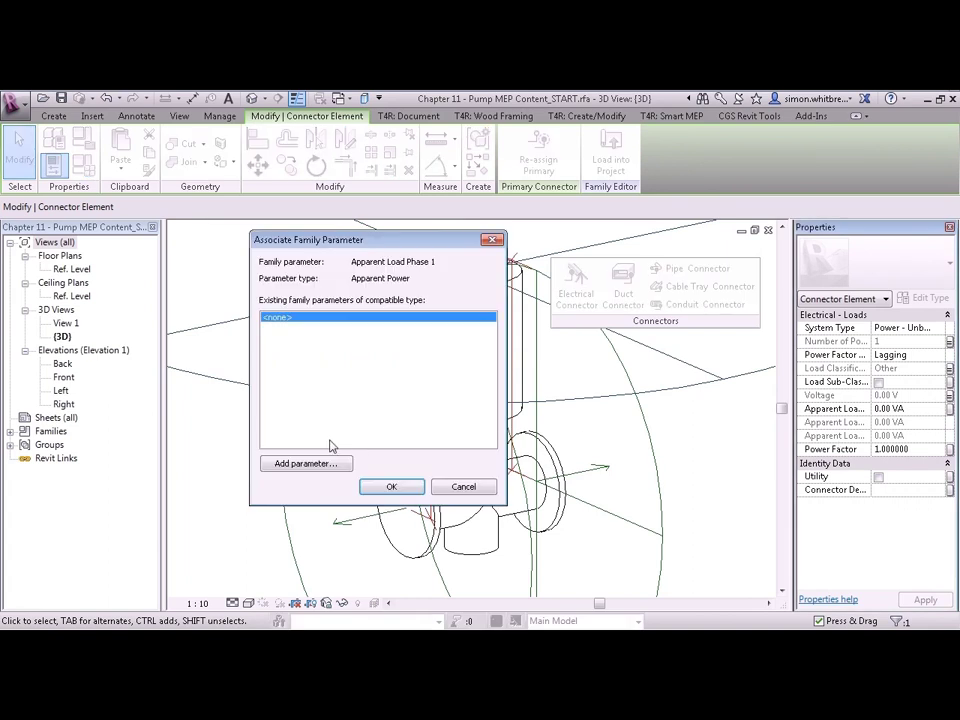
left_click(306, 463)
type("Apparent Load")
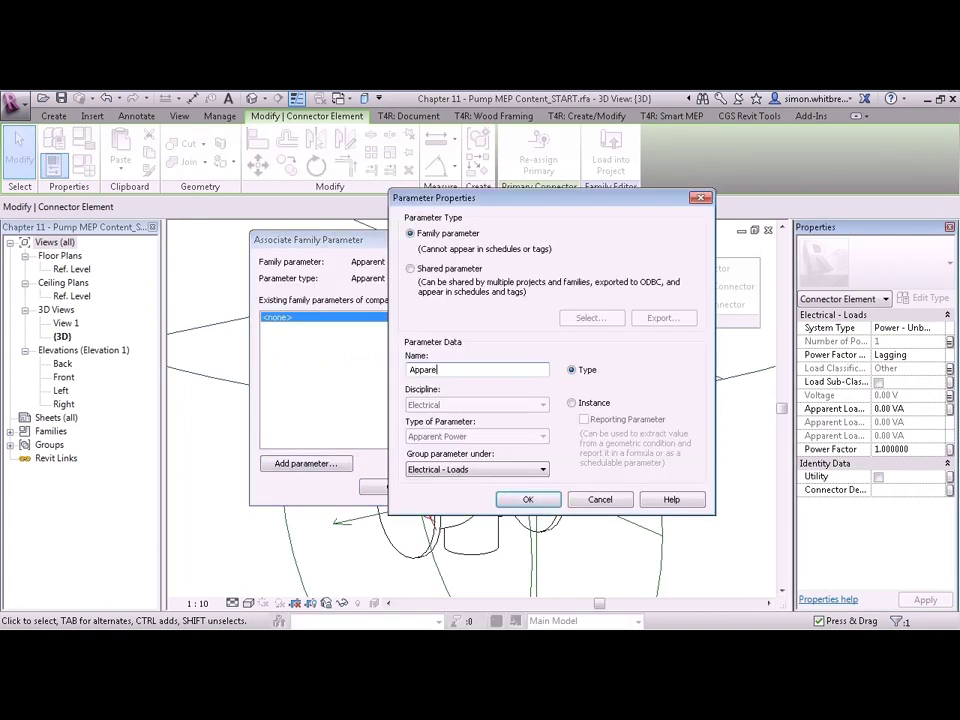
left_click(528, 499)
left_click(396, 490)
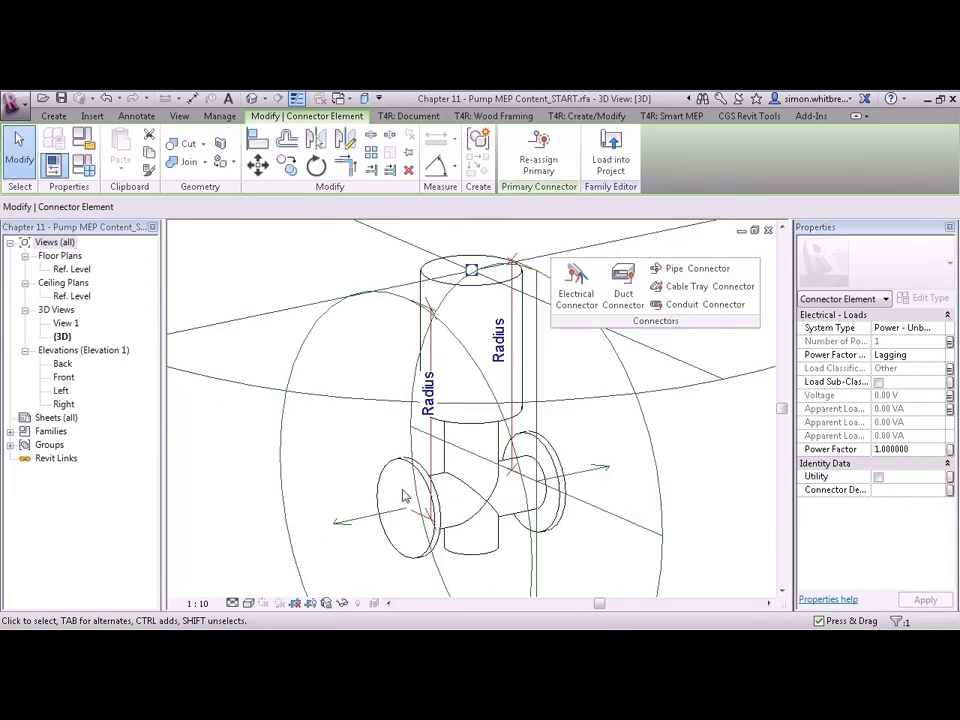
Link the electrical connector's Power Factor to a new type parameter named "Power Factor" under Other.
left_click(951, 450)
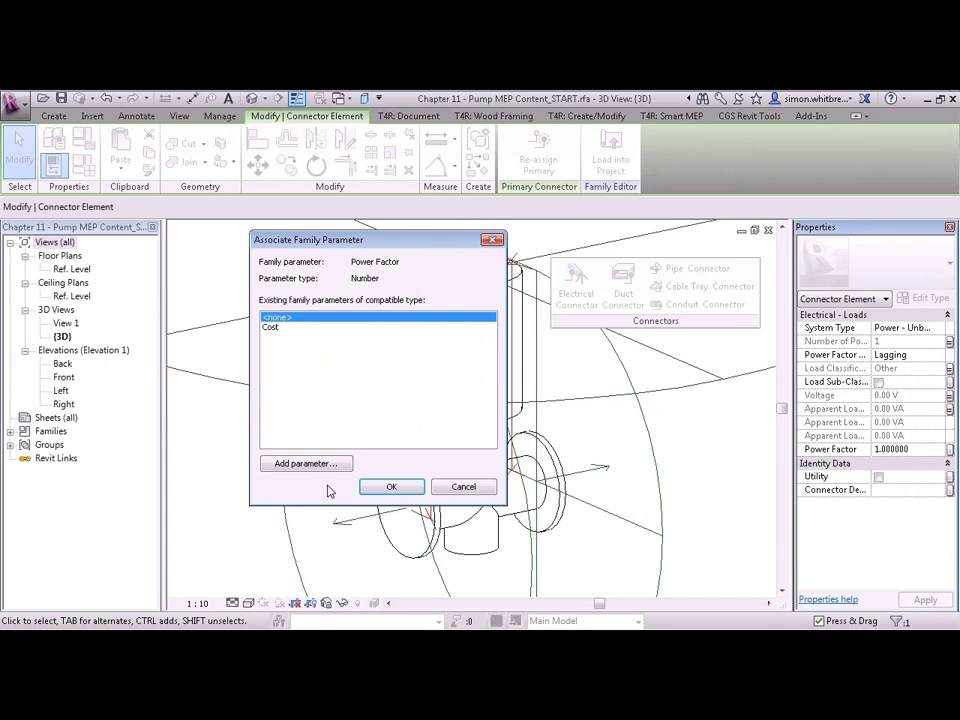
left_click(303, 464)
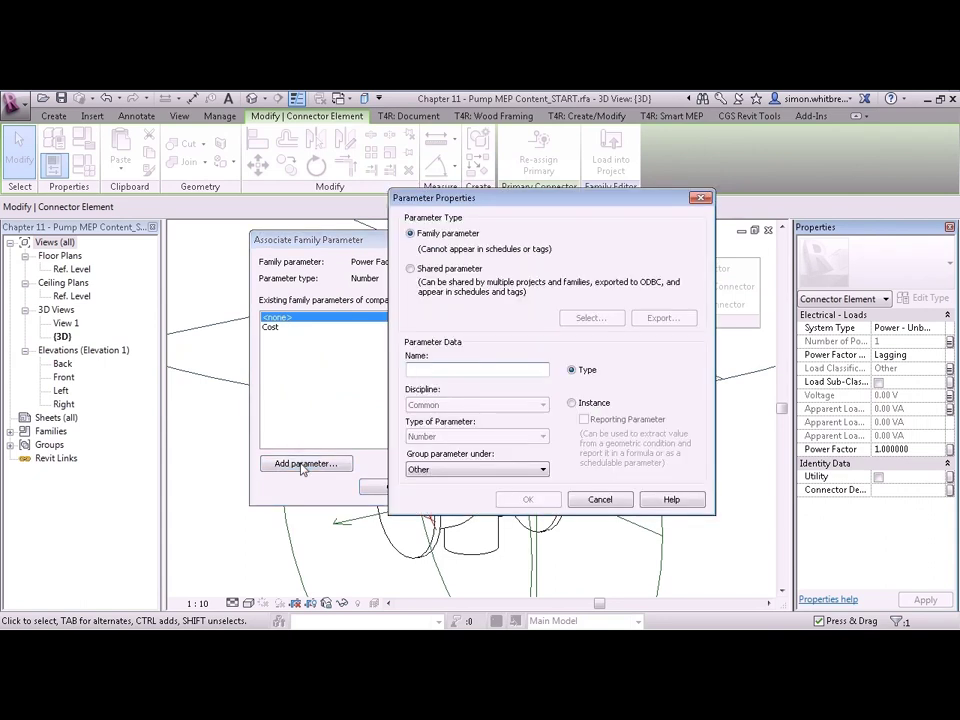
type("Power Factor")
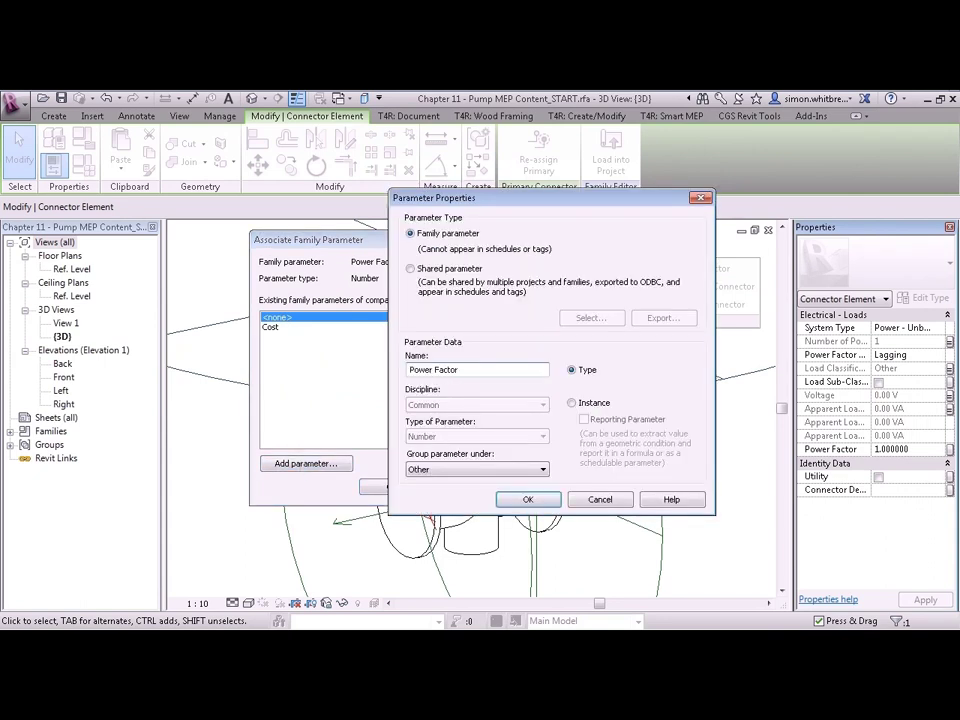
left_click(527, 499)
left_click(414, 489)
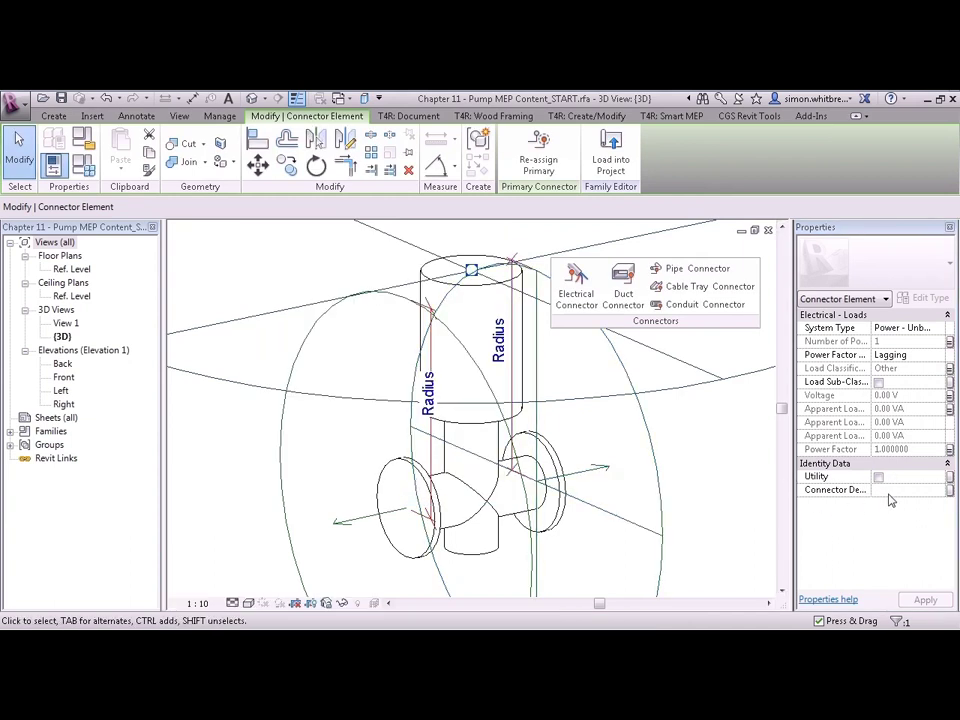
Set the electrical connector's description to "Pump Electrical Connection".
left_click(890, 490)
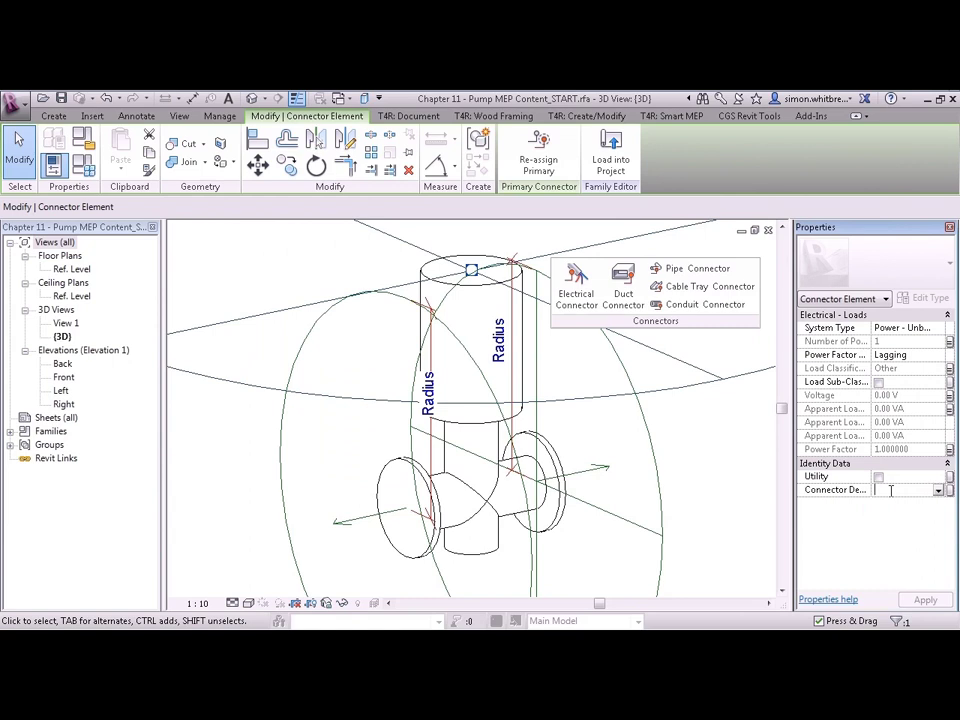
type("Pump Electrical Connection")
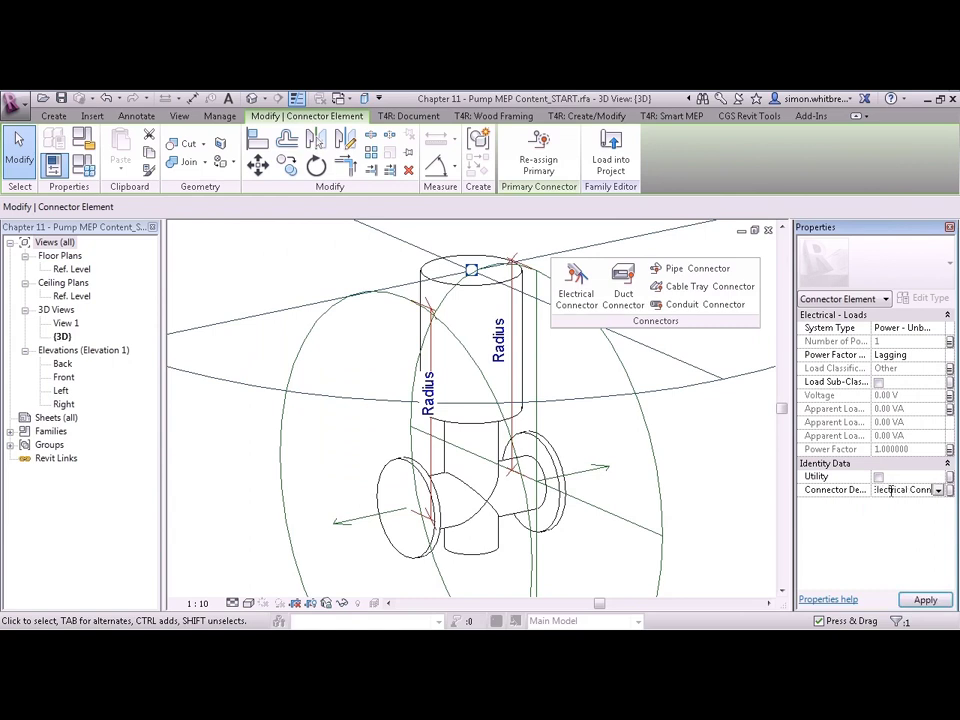
left_click(923, 600)
key("Escape")
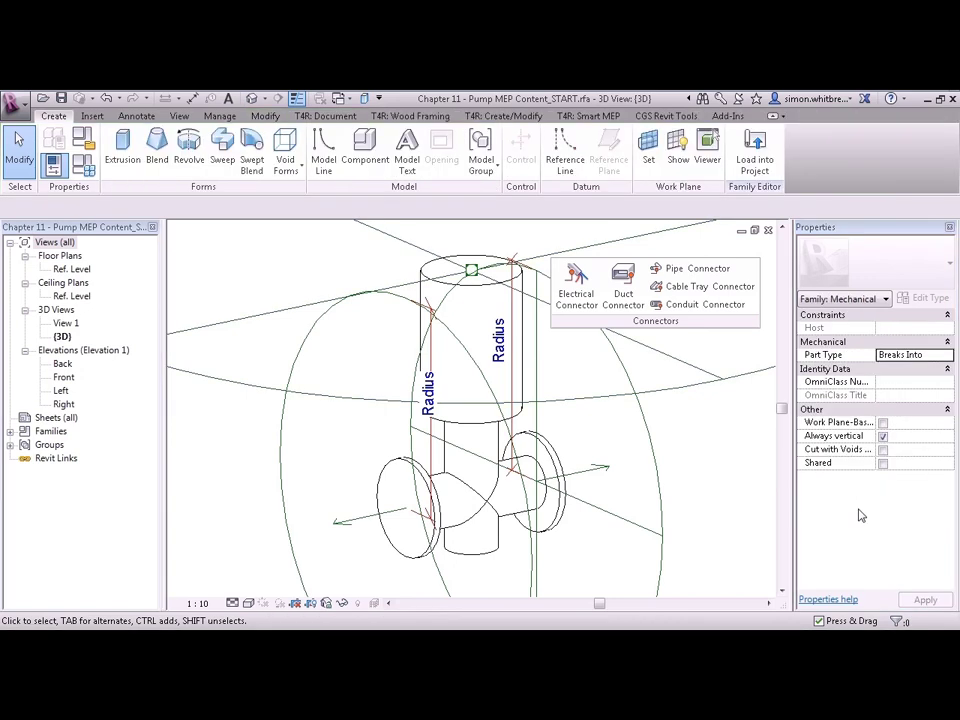
Link the Radius of both pipe connectors together to a new type parameter named "Fr" under Dimensions.
left_click(588, 474)
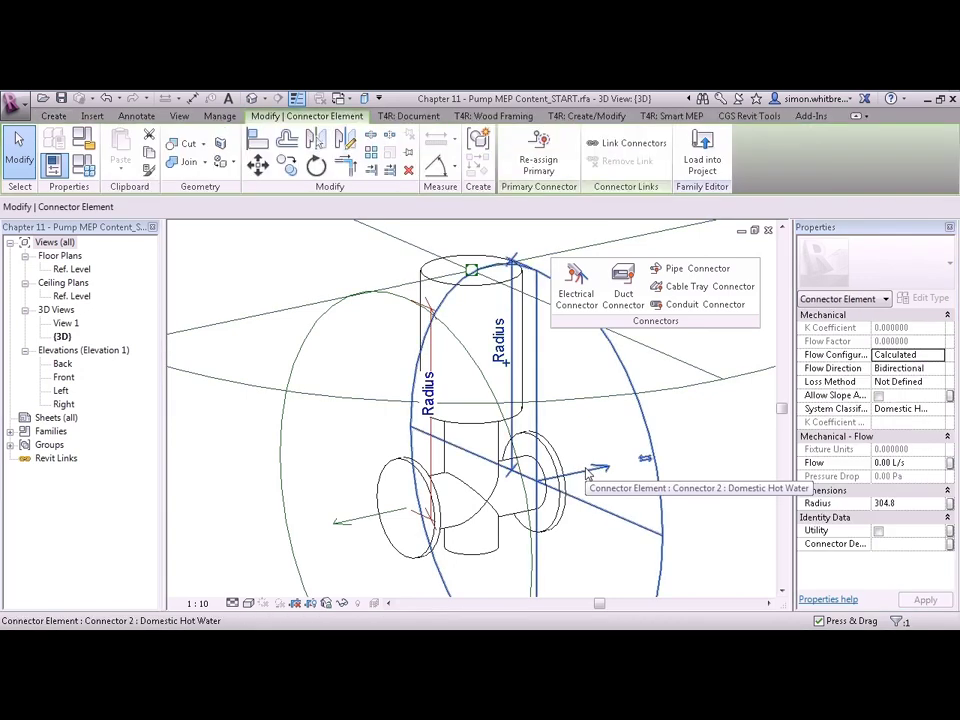
left_click(343, 524)
left_click(583, 478)
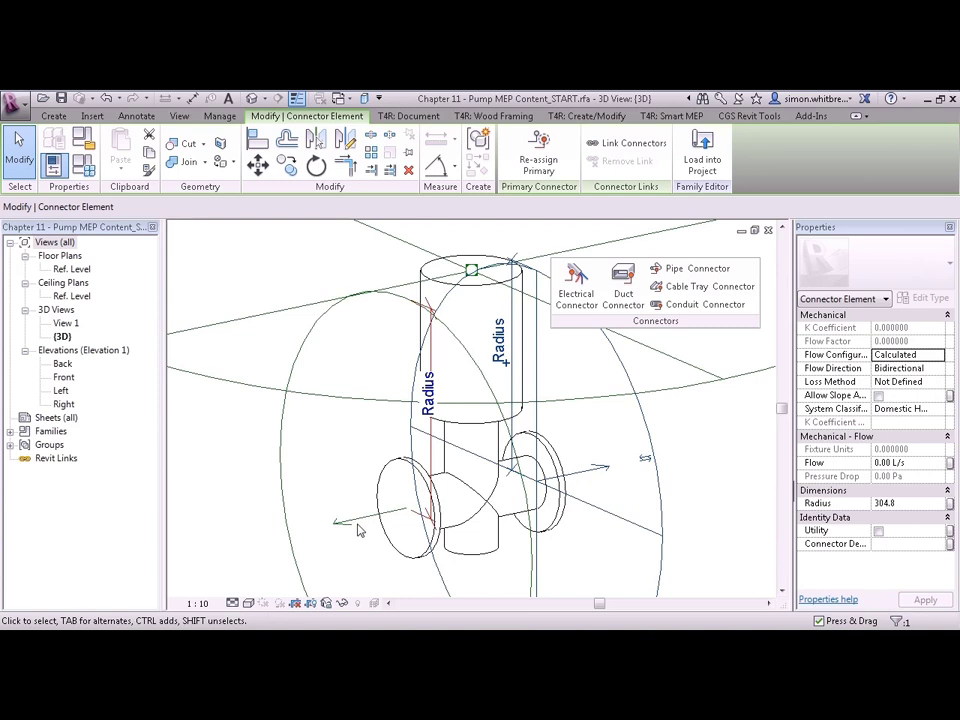
left_click(575, 483)
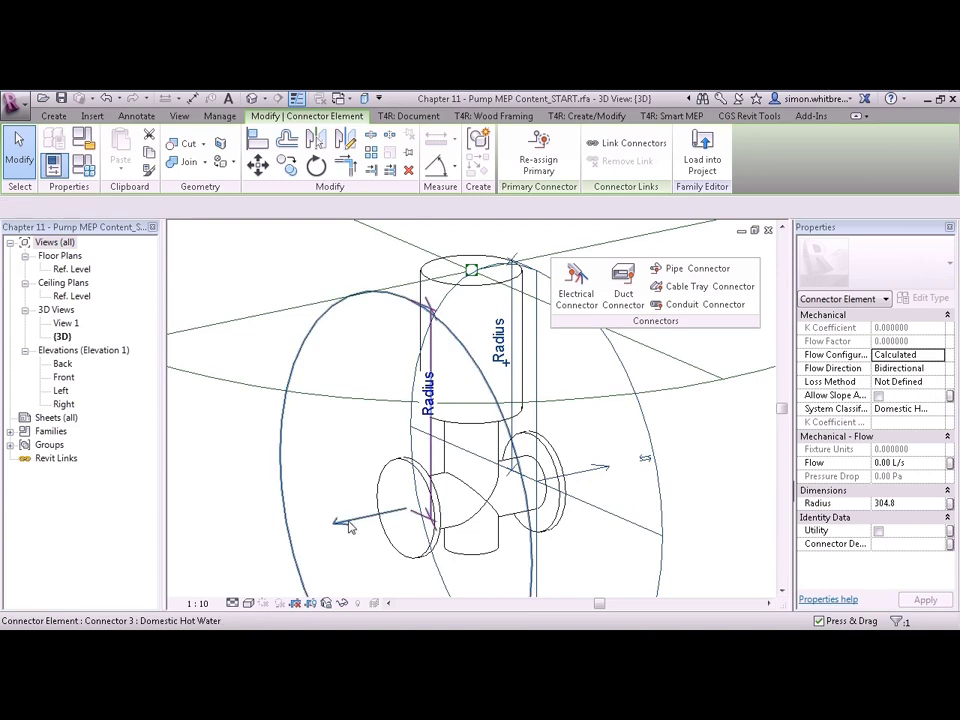
left_click(572, 488, "ctrl")
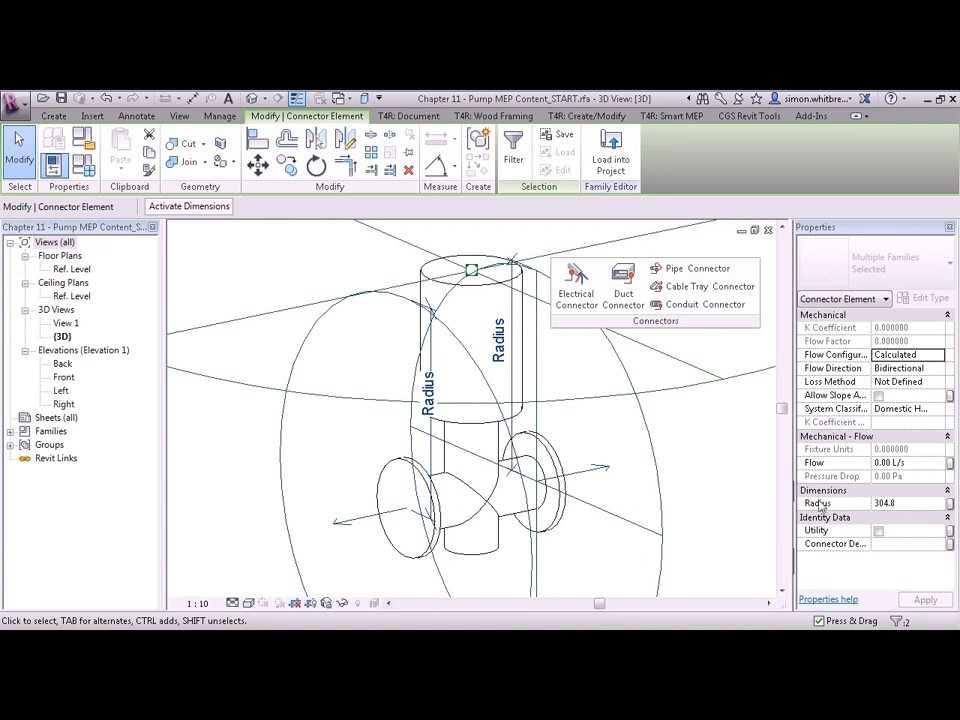
left_click(949, 503)
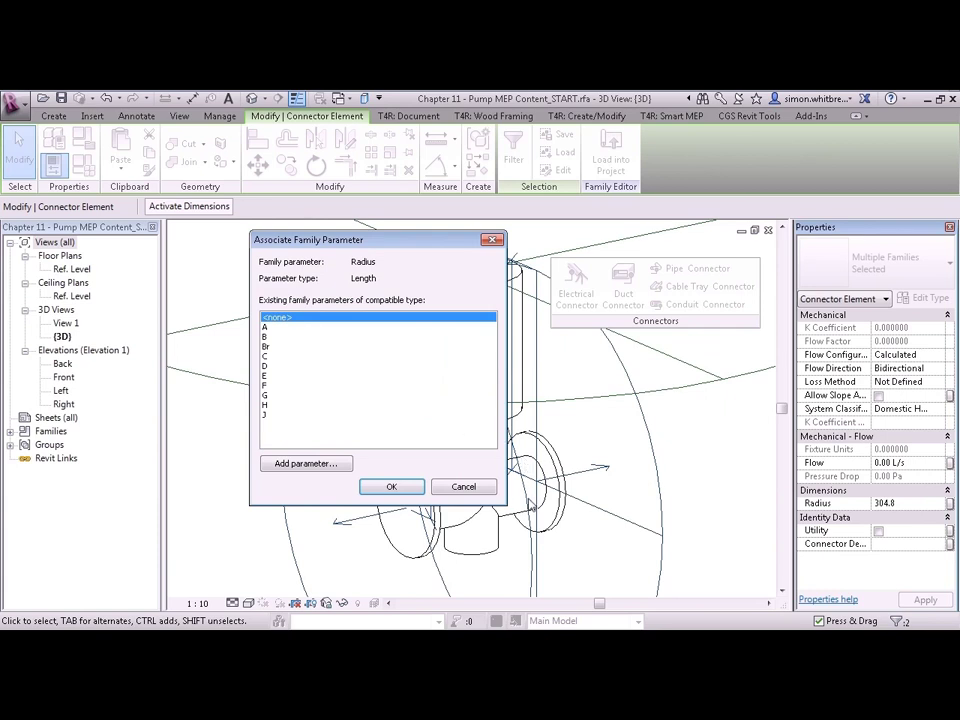
left_click(263, 386)
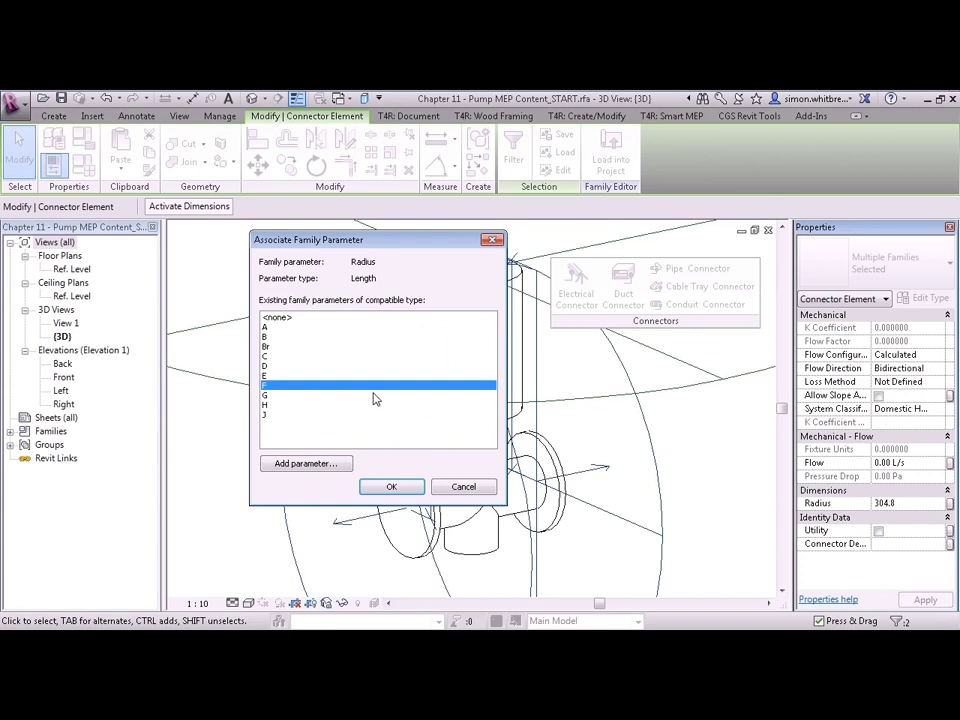
left_click(303, 464)
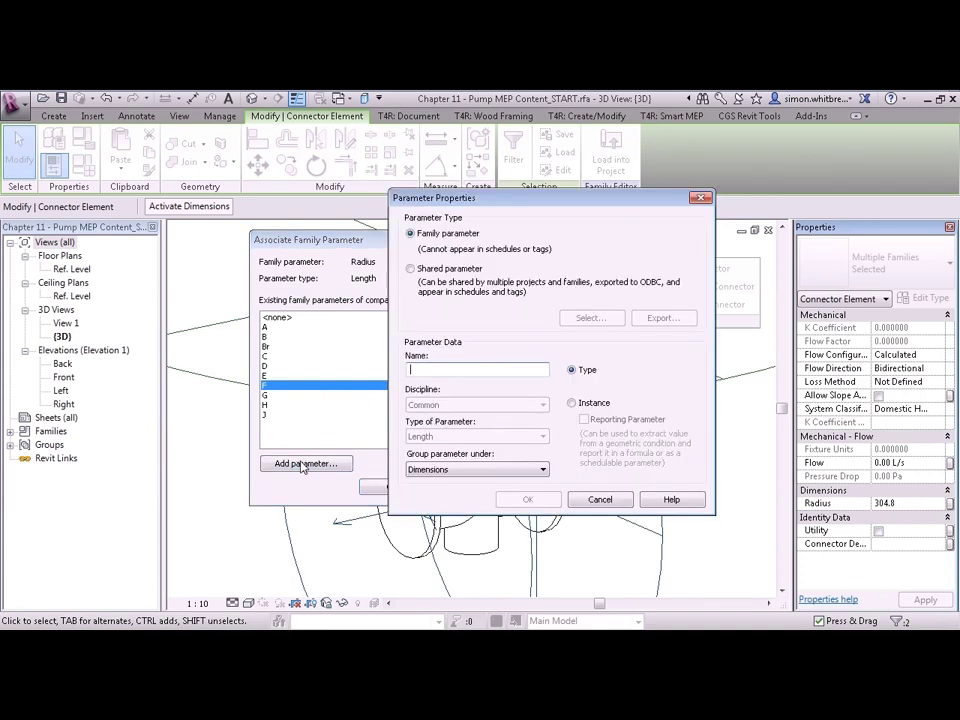
type("Fr")
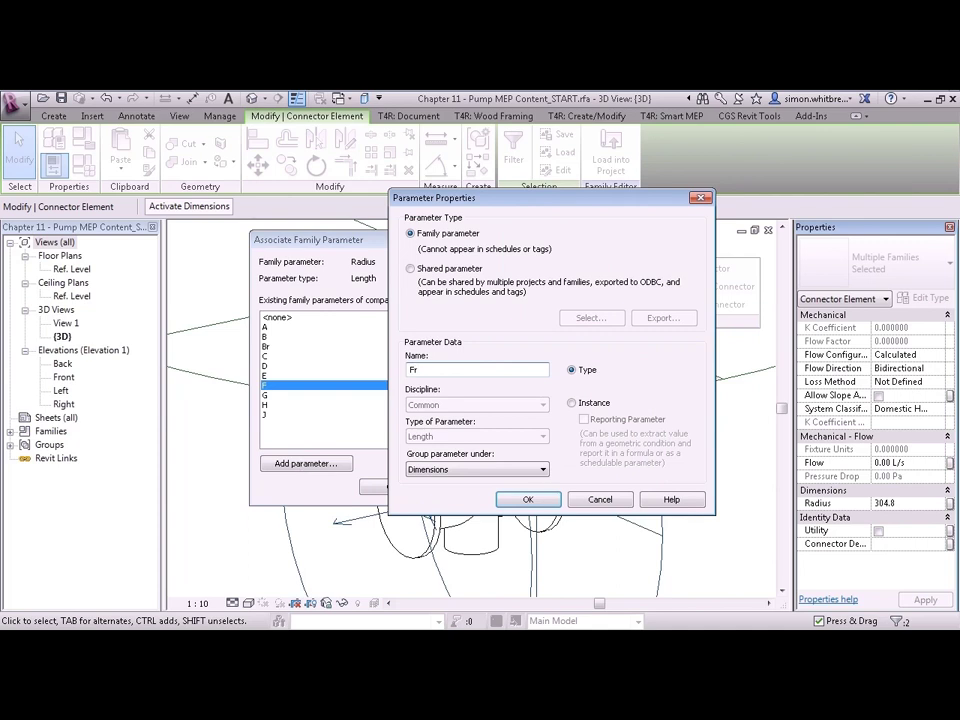
key("Return")
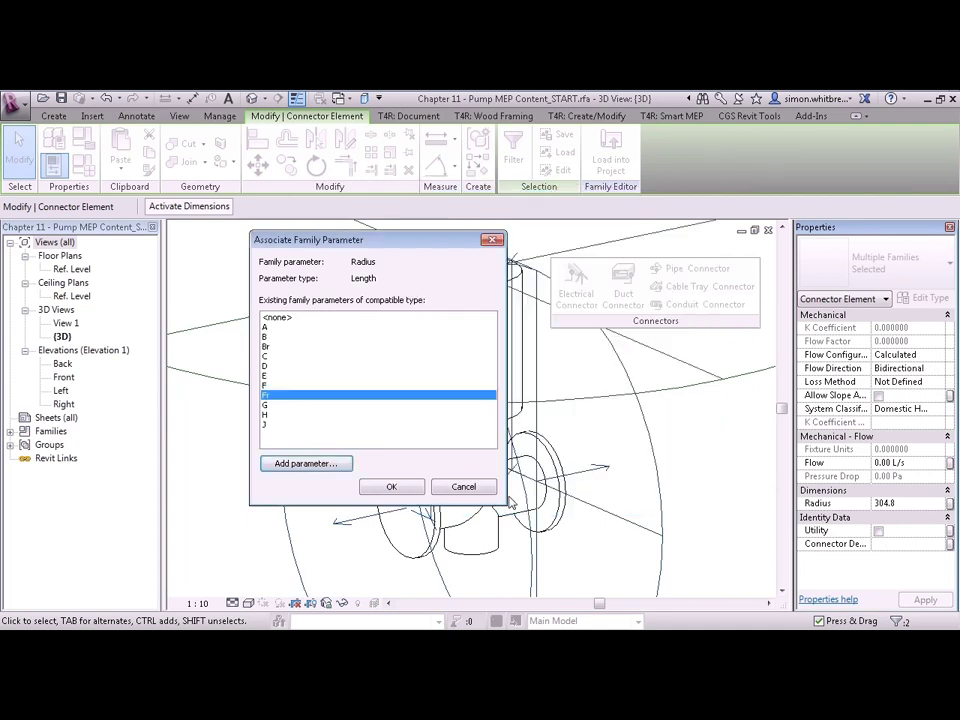
left_click(391, 487)
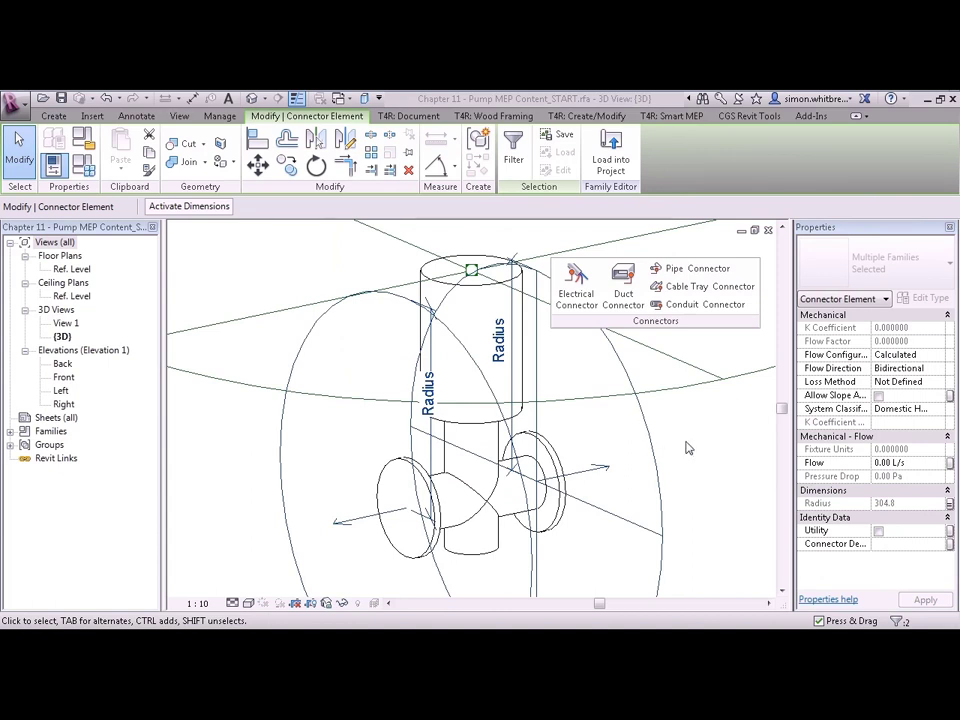
Link the Flow of both pipe connectors to a new type parameter named "Flow" under Mechanical.
left_click(950, 464)
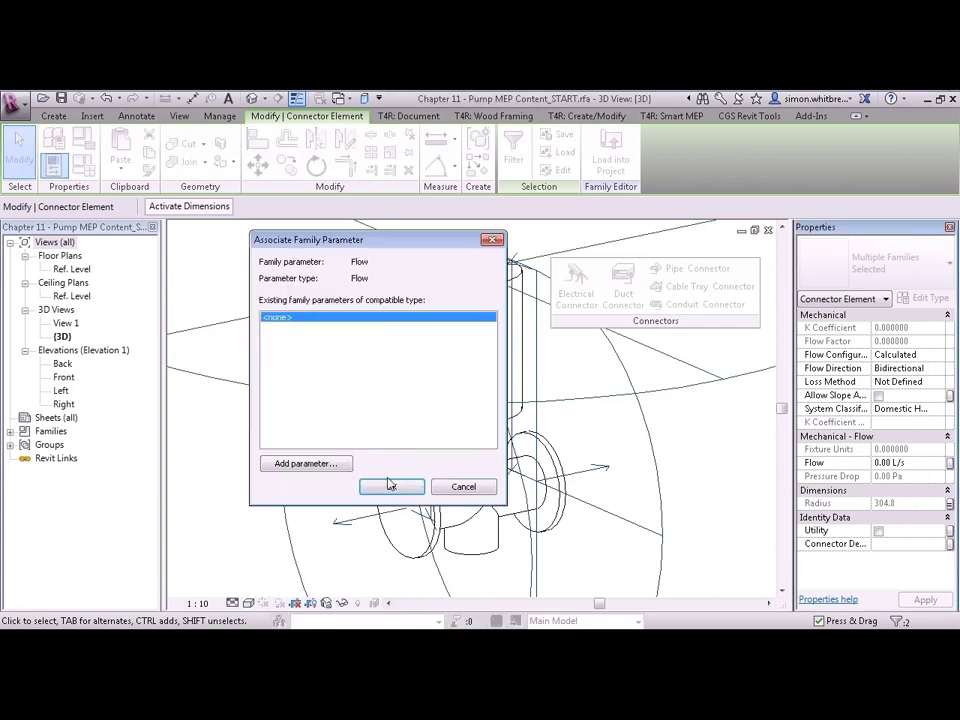
left_click(306, 464)
type("Flow")
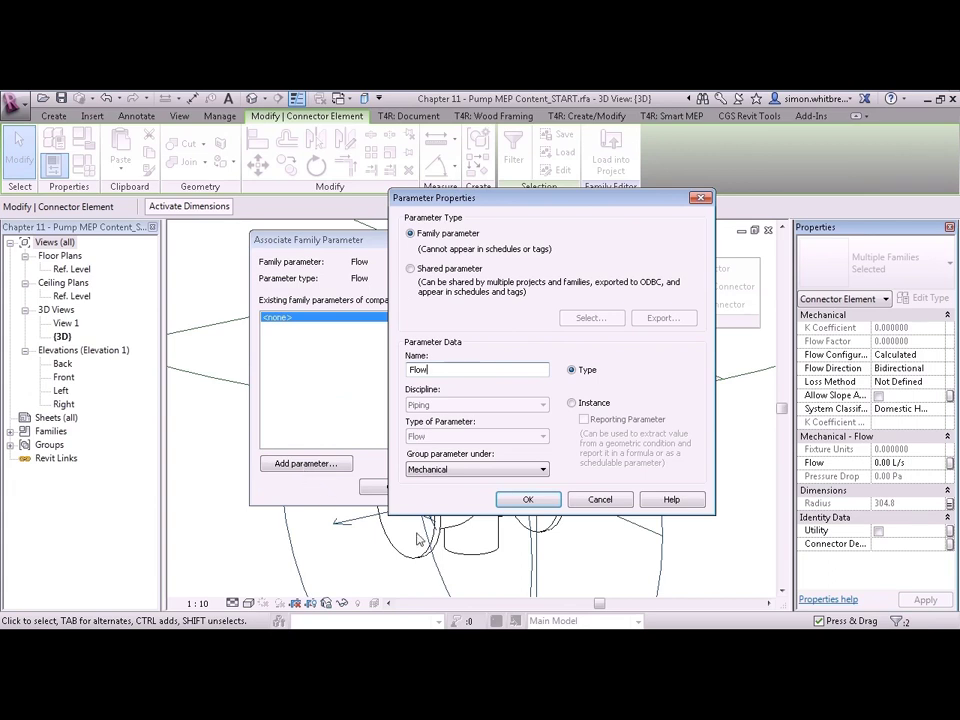
left_click(528, 499)
left_click(389, 487)
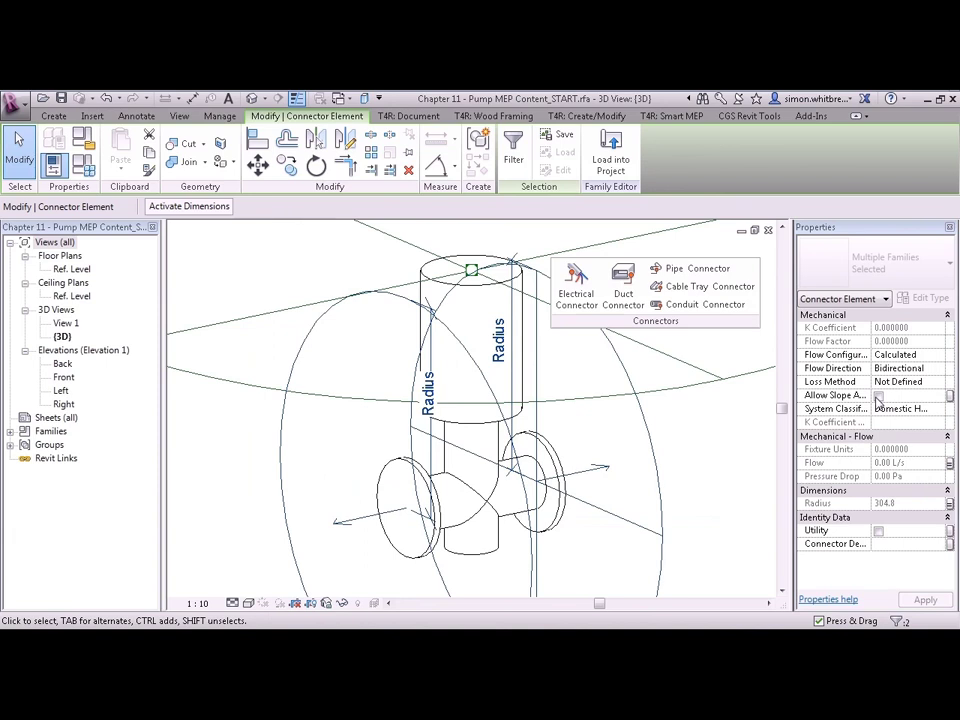
Link Allow Slope Adjustments of both pipe connectors to a new type parameter named "Slope Adjustment" under Other.
left_click(949, 397)
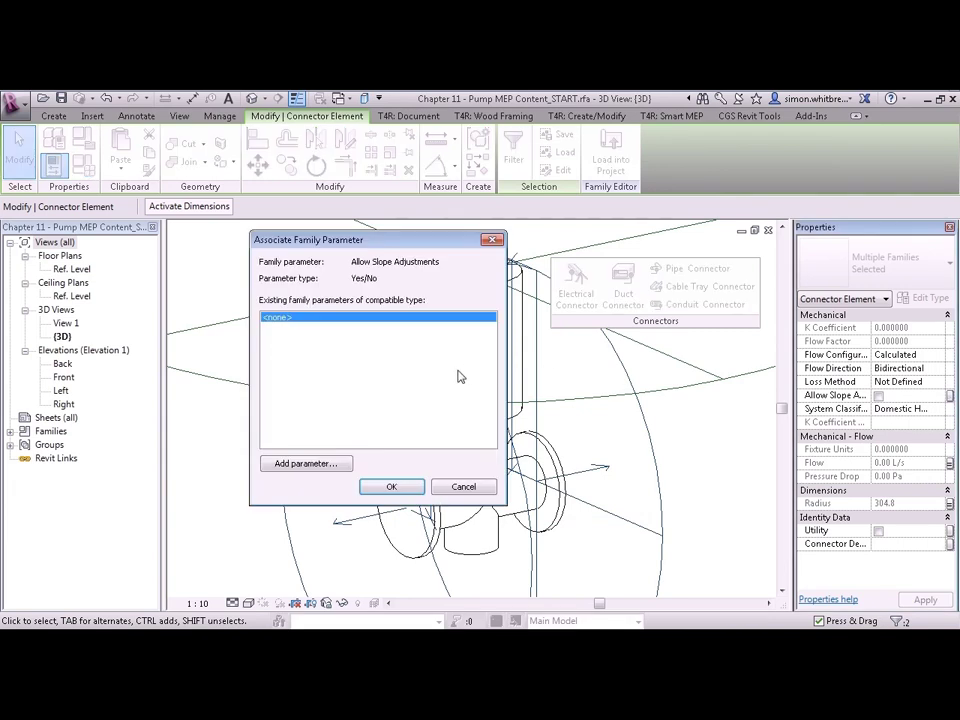
left_click(311, 465)
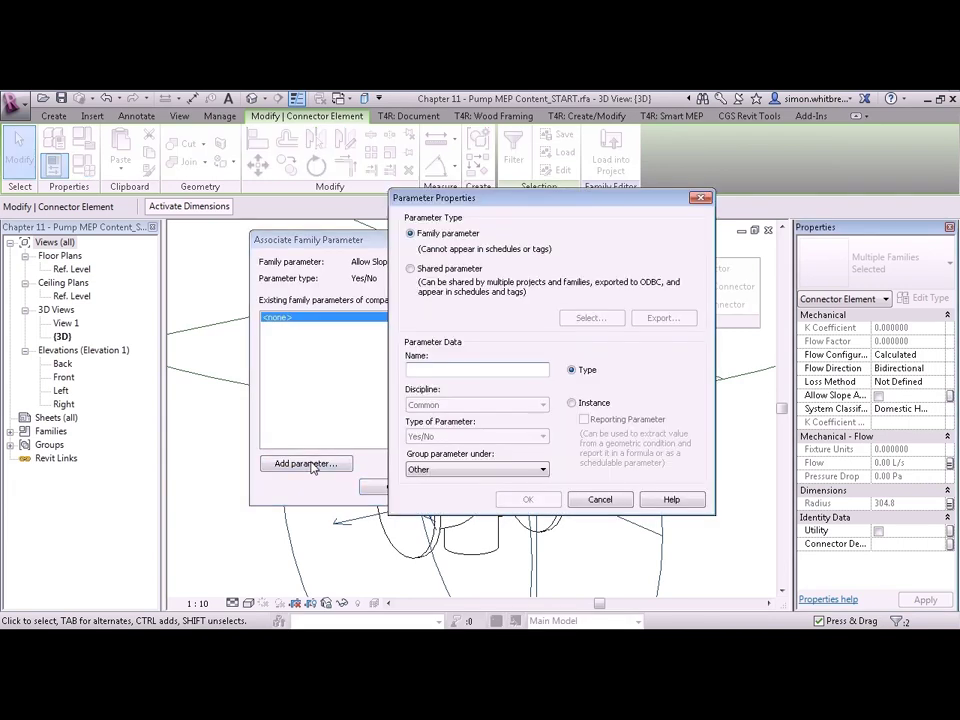
type("Slope")
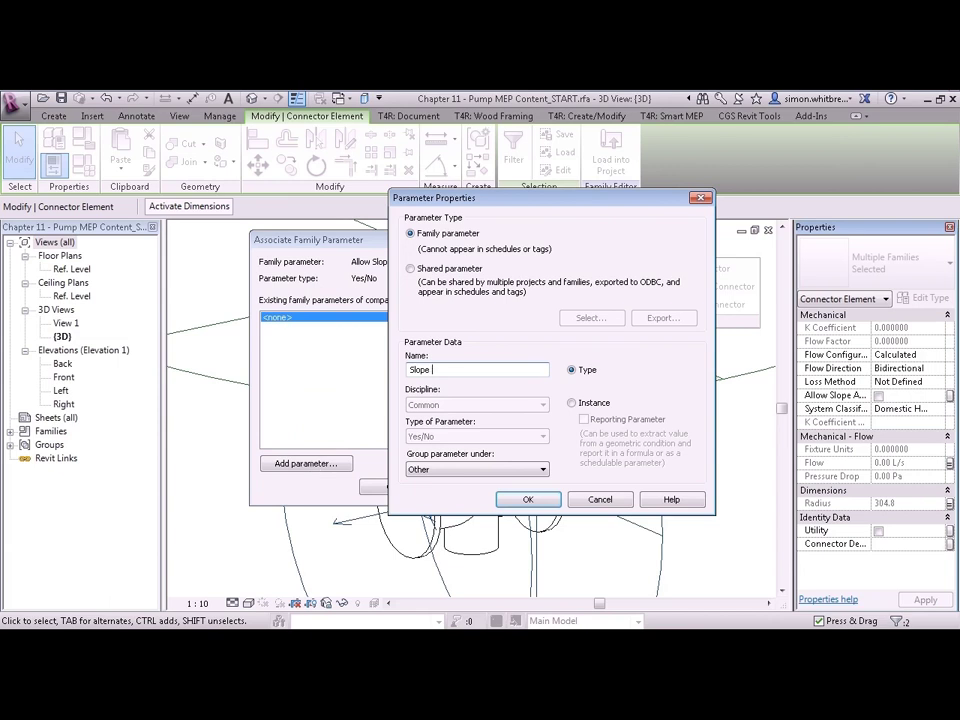
type(" Adjustment")
left_click(519, 501)
left_click(392, 487)
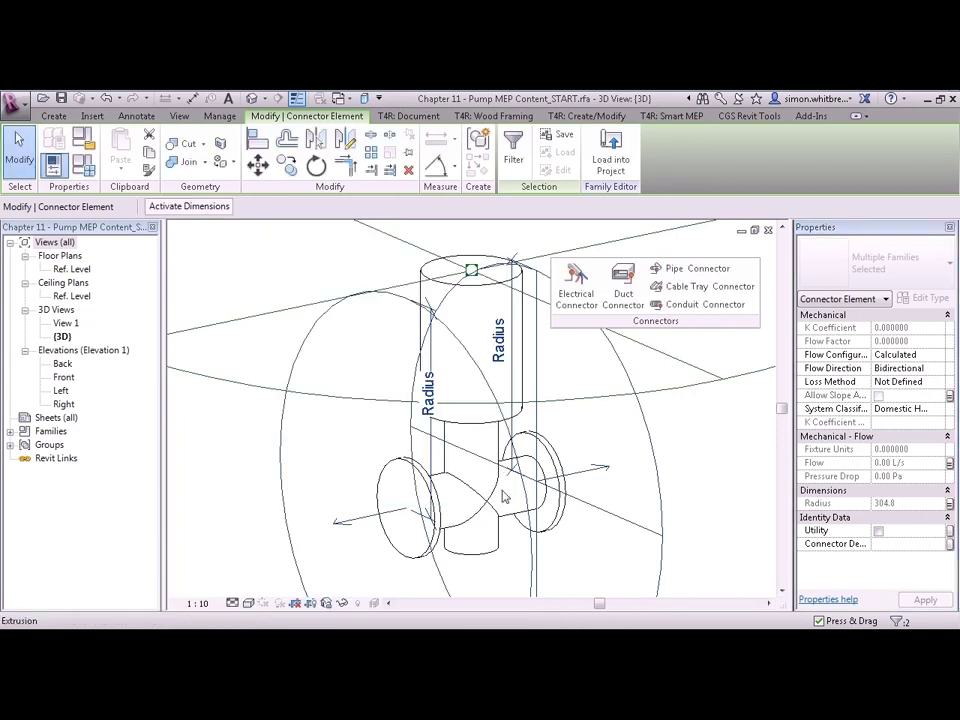
Set both pipe connectors' Flow Configuration to System and their Loss Method to Specific Loss.
left_click(940, 355)
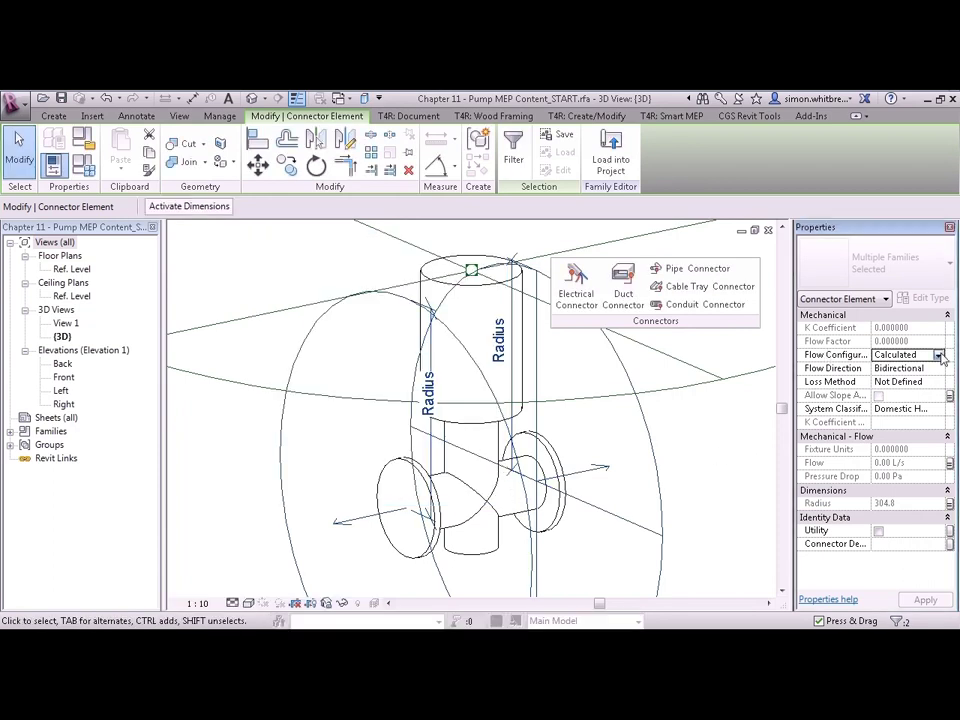
left_click(939, 355)
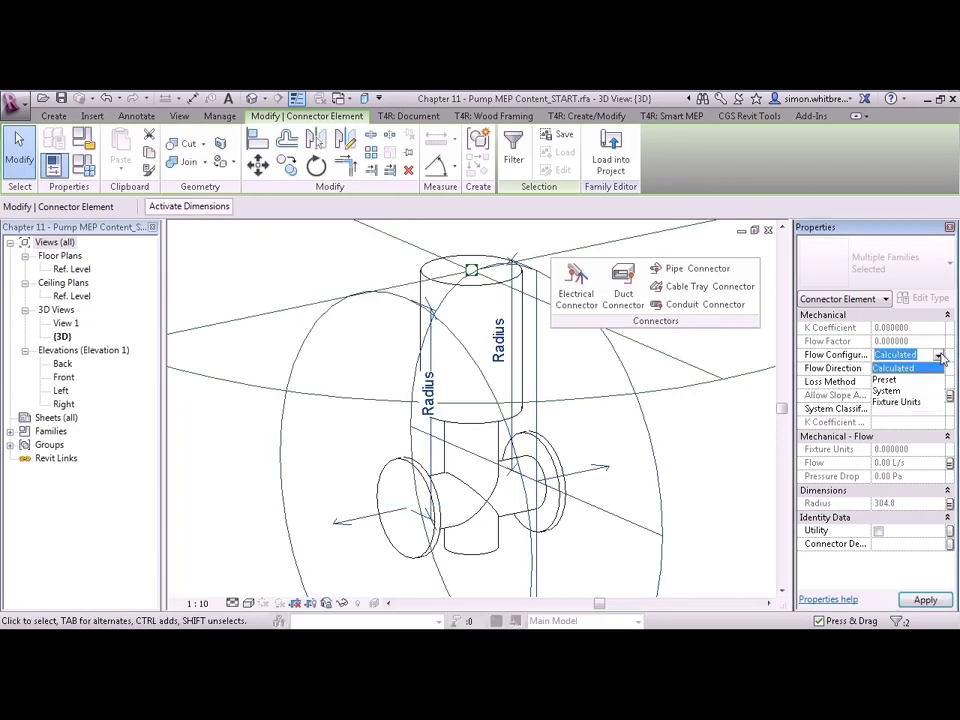
left_click(886, 392)
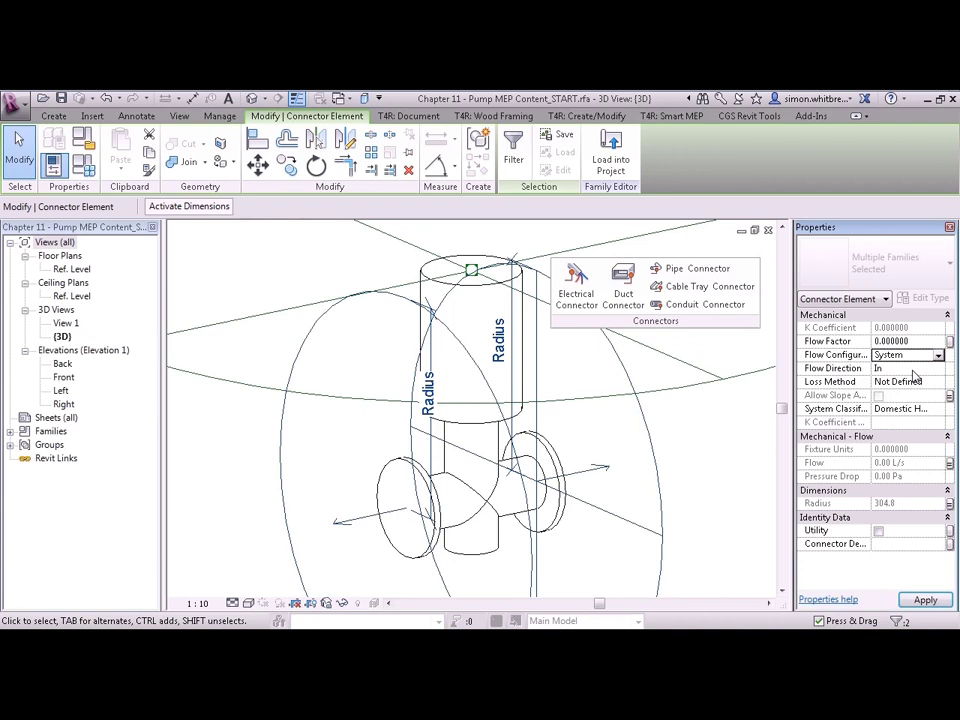
left_click(905, 382)
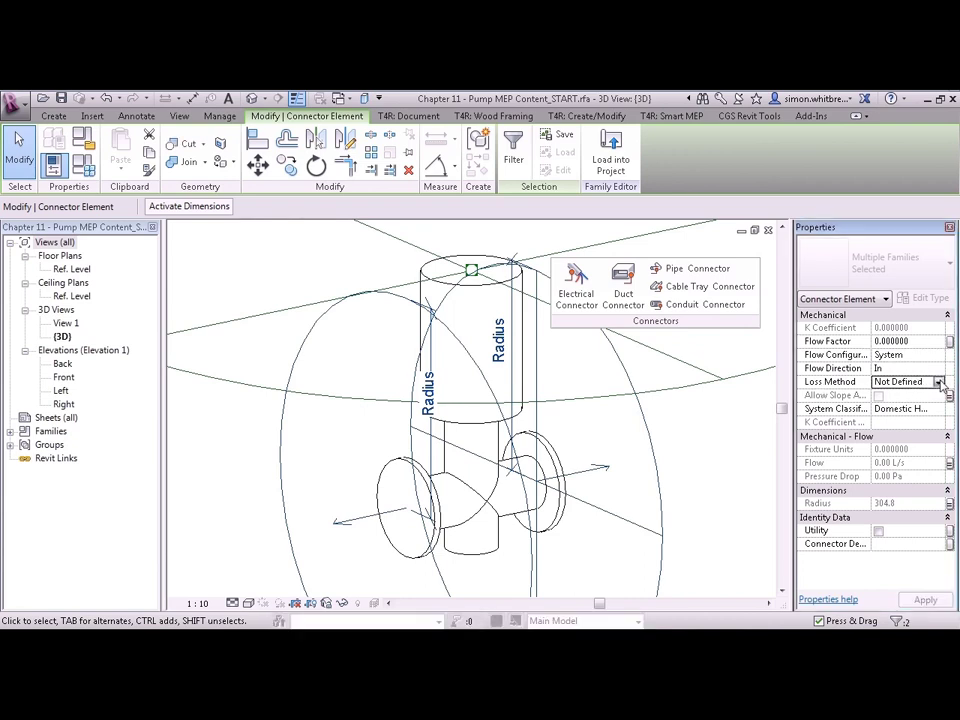
left_click(939, 382)
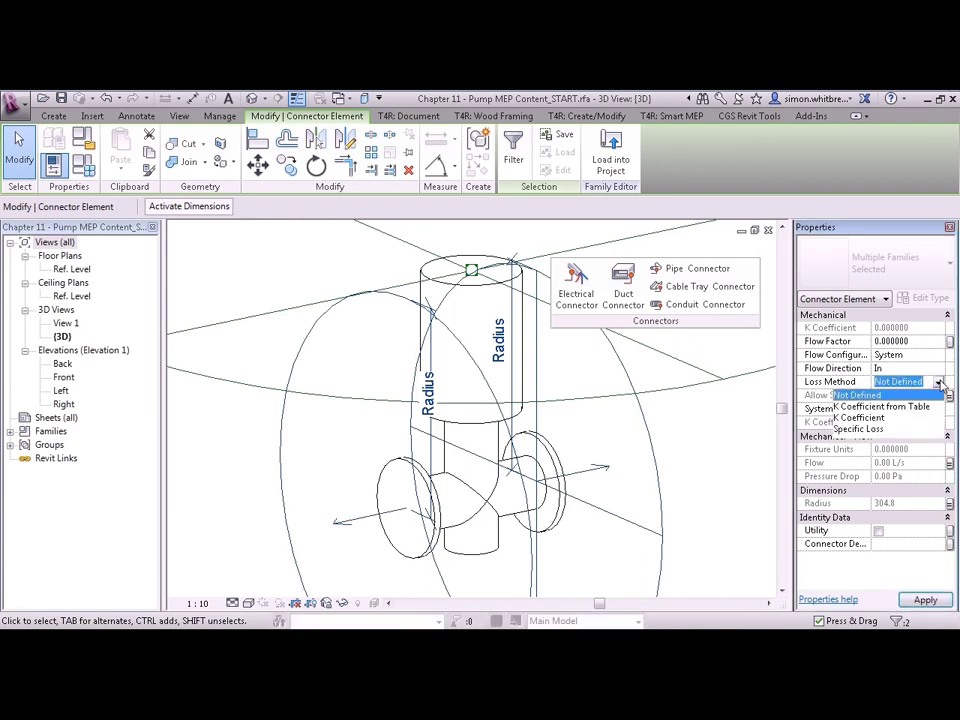
left_click(893, 429)
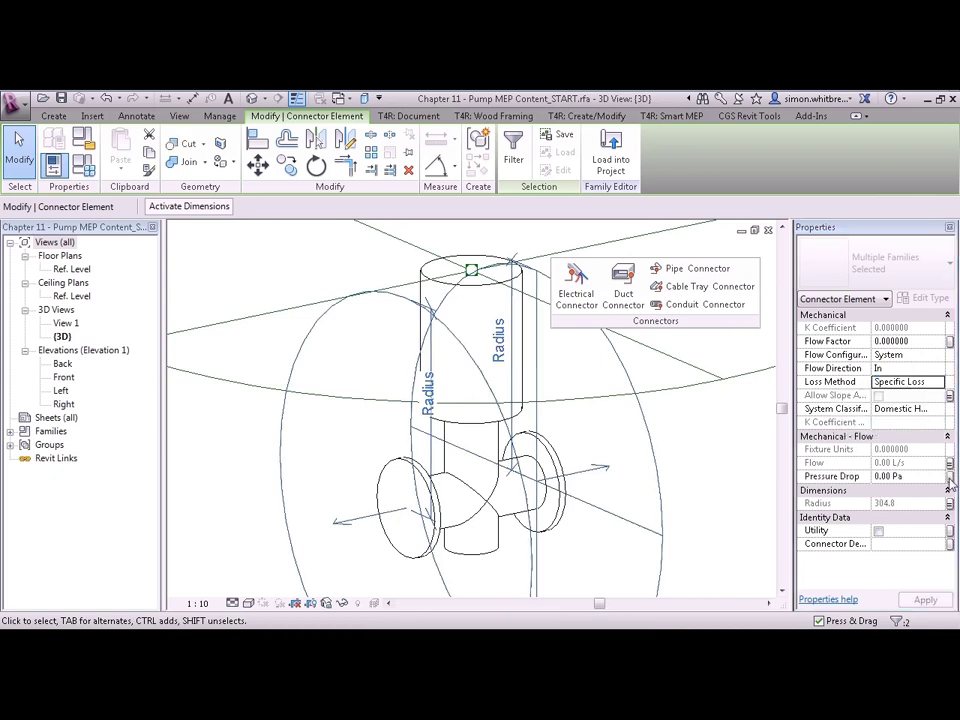
Link the Pressure Drop of both pipe connectors to a new type parameter named "Pressure Drop" under Mechanical.
left_click(949, 478)
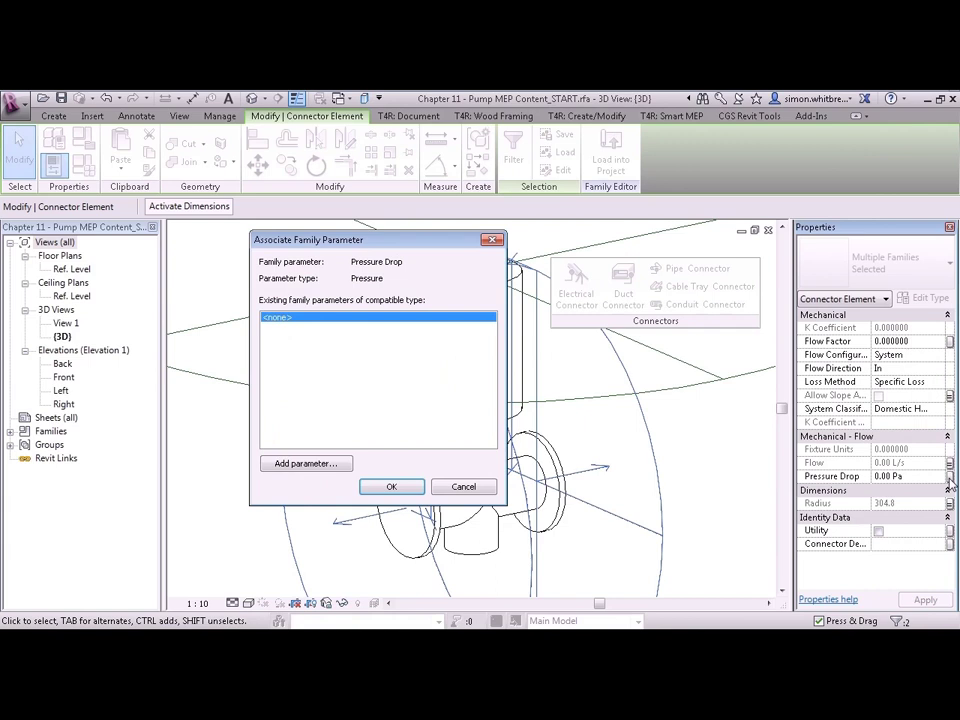
left_click(305, 464)
type("P")
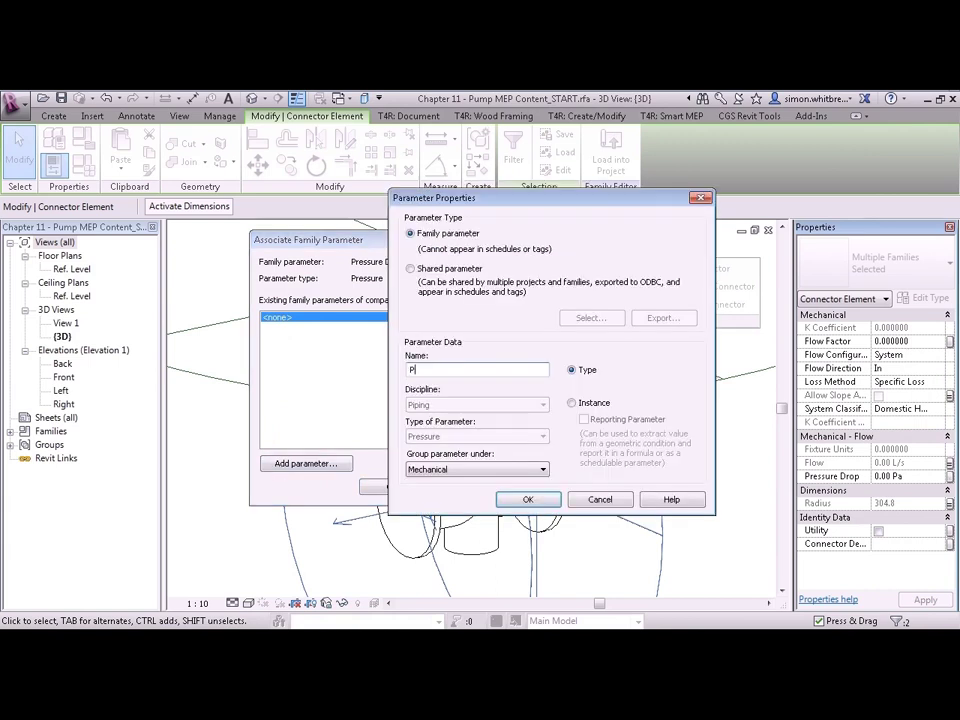
type("ressure Drop")
key("Return")
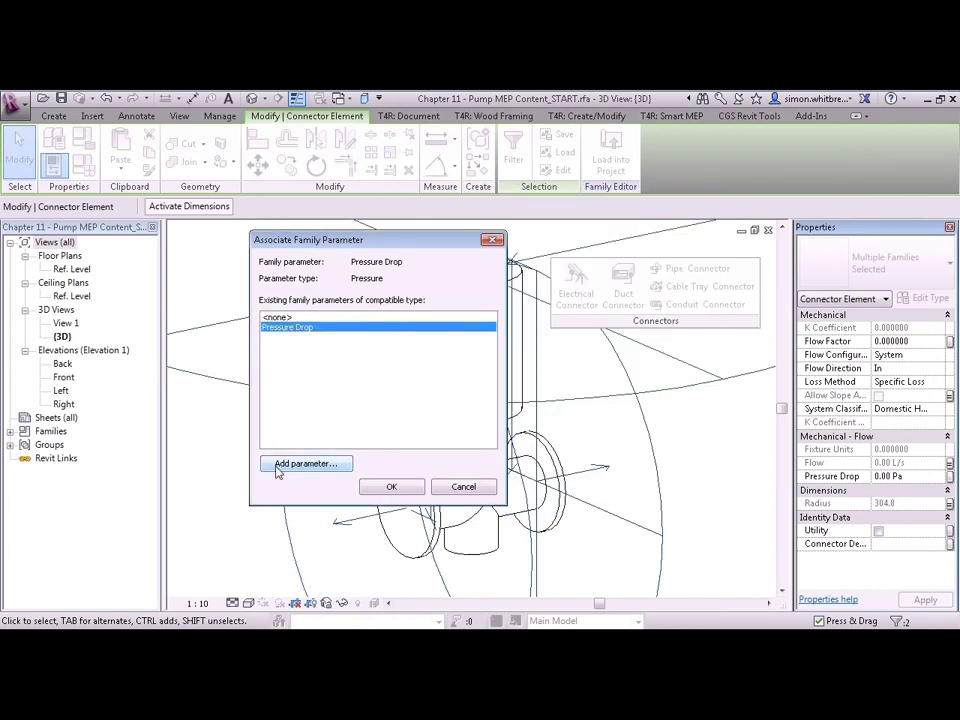
left_click(386, 487)
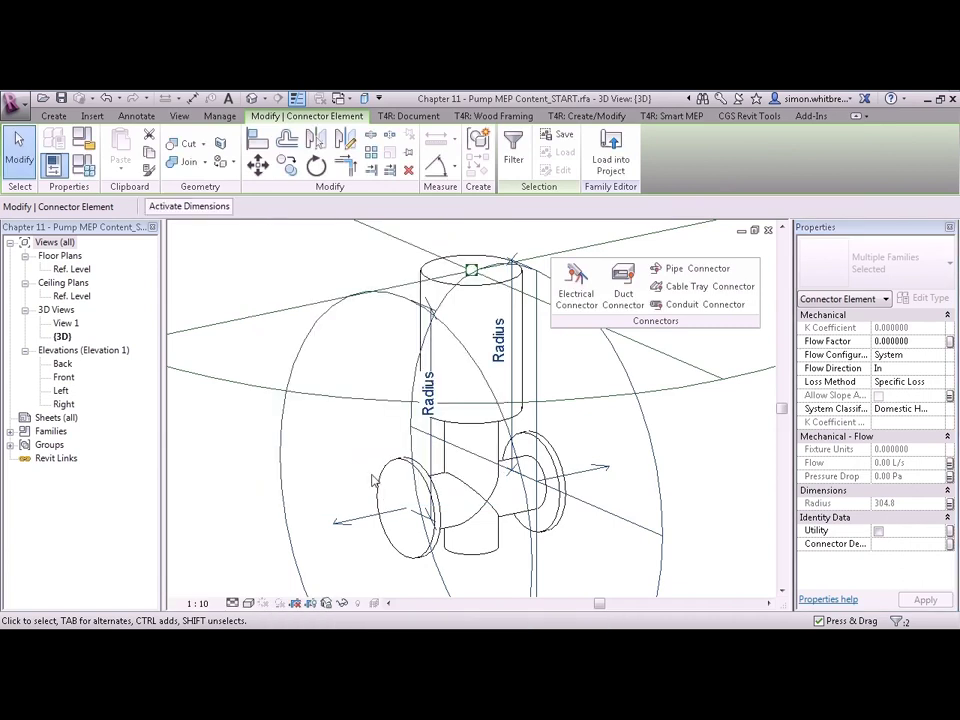
Re-assign the primary pipe connector to the one on the pump's left flange.
left_click(326, 572)
left_click(592, 474)
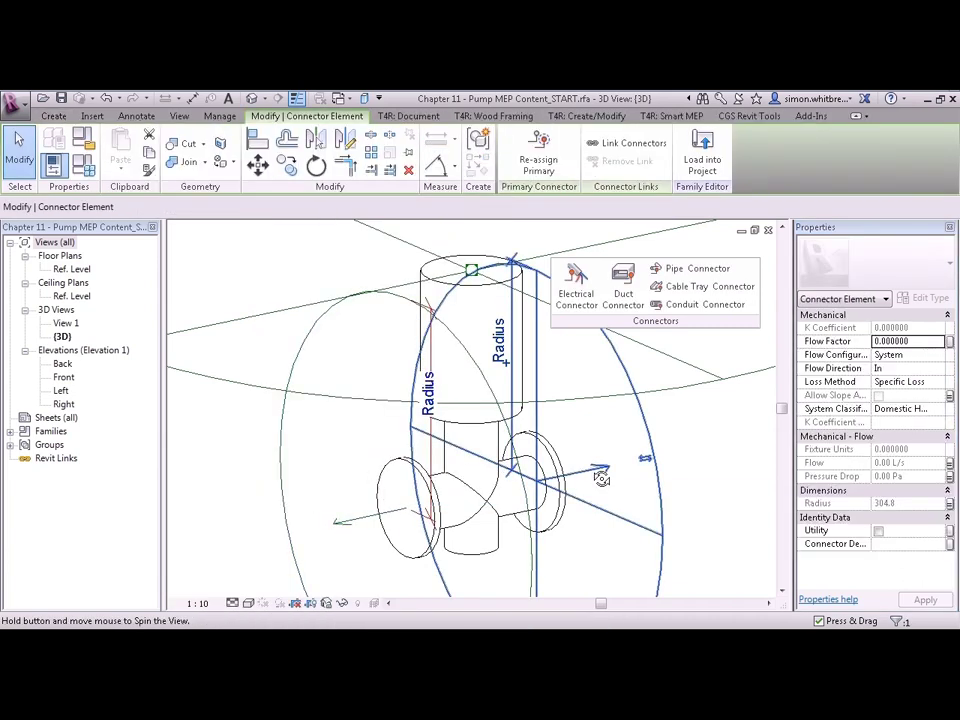
middle_click_drag(592, 474, 505, 505, "shift")
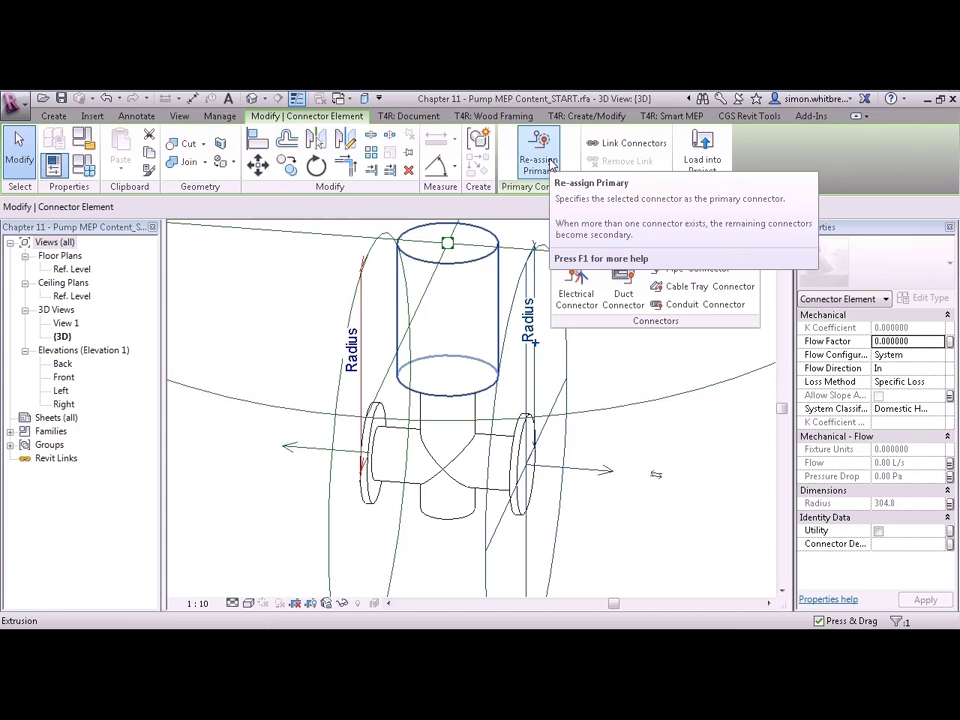
left_click(380, 343)
left_click(340, 400)
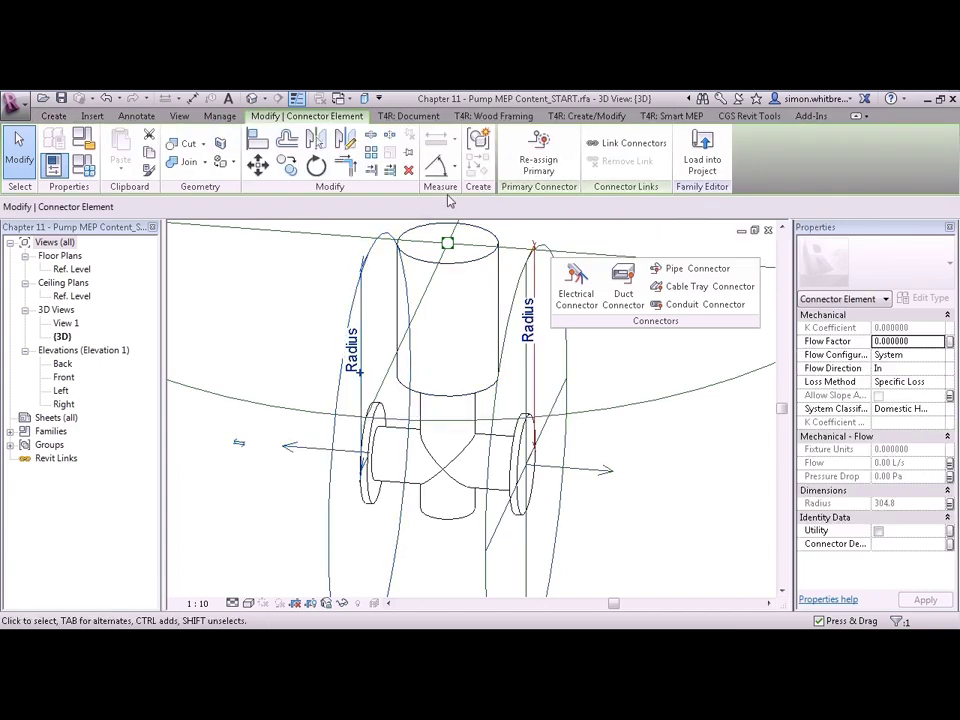
left_click(541, 163)
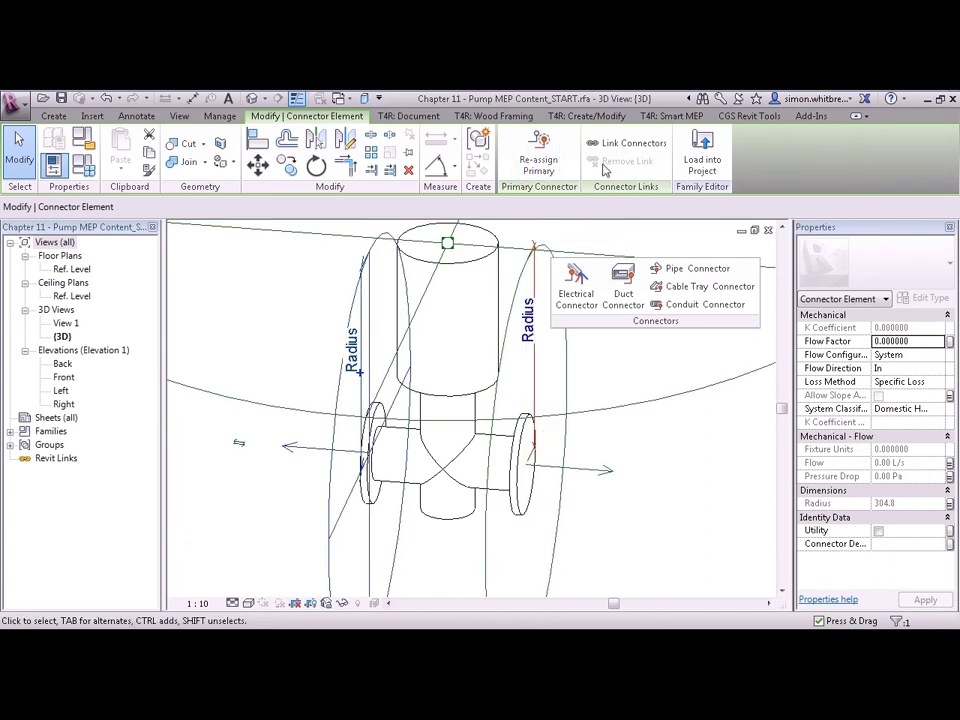
key("Escape")
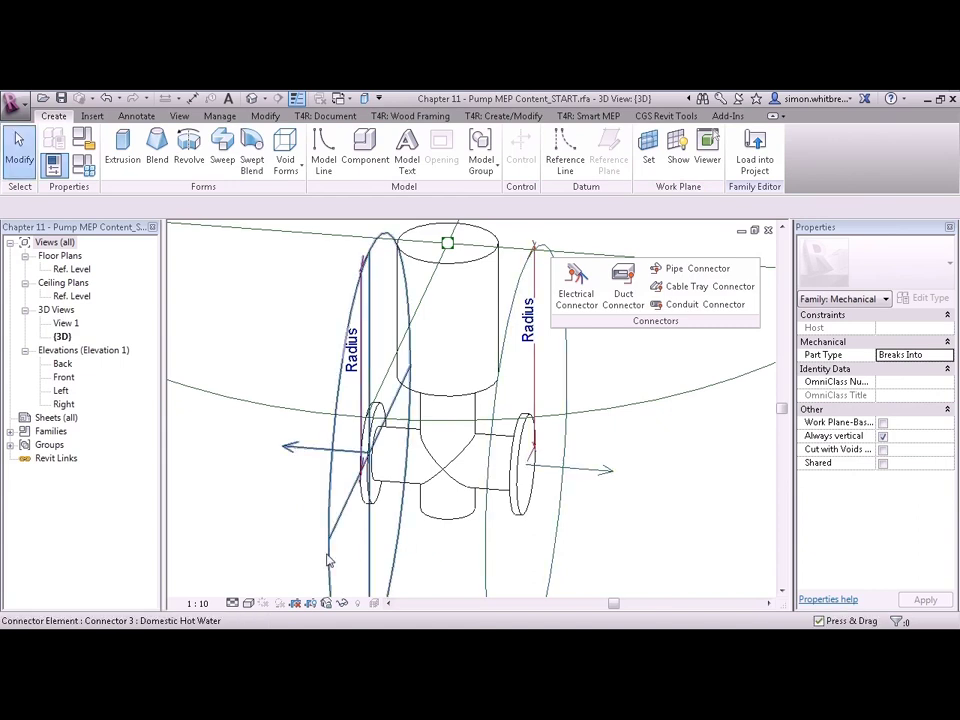
Link the pipe connectors on the pump's two flanges to each other.
left_click(328, 561)
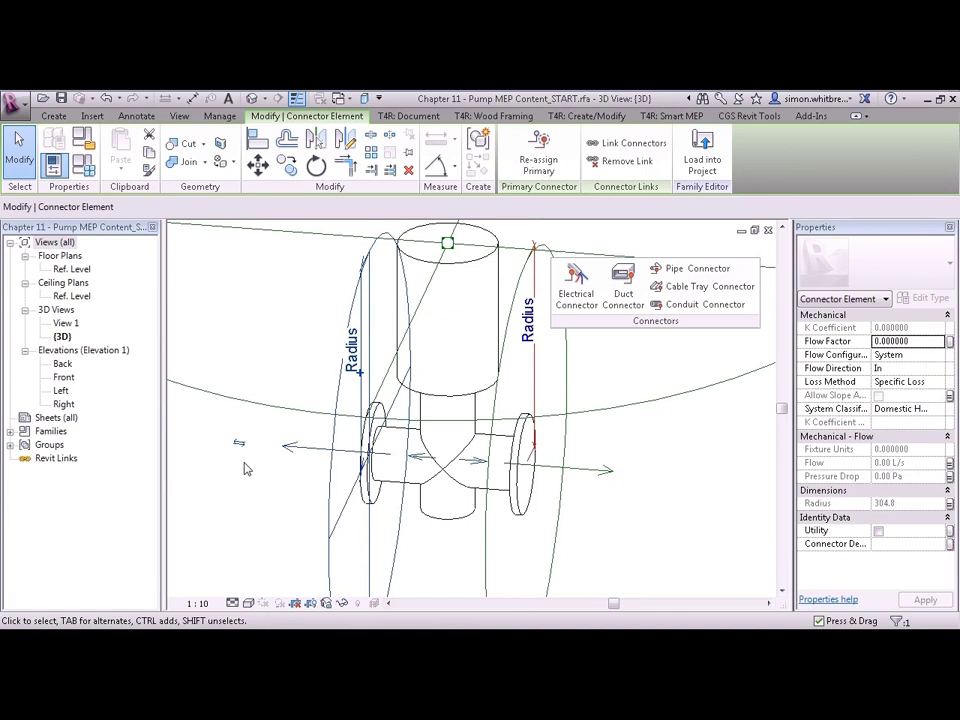
mouse_move(270, 508)
middle_mouse_down("shift")
mouse_move(264, 527)
mouse_move(274, 516)
mouse_move(253, 510)
middle_mouse_up("shift")
middle_click_drag(343, 465, 346, 458, "shift")
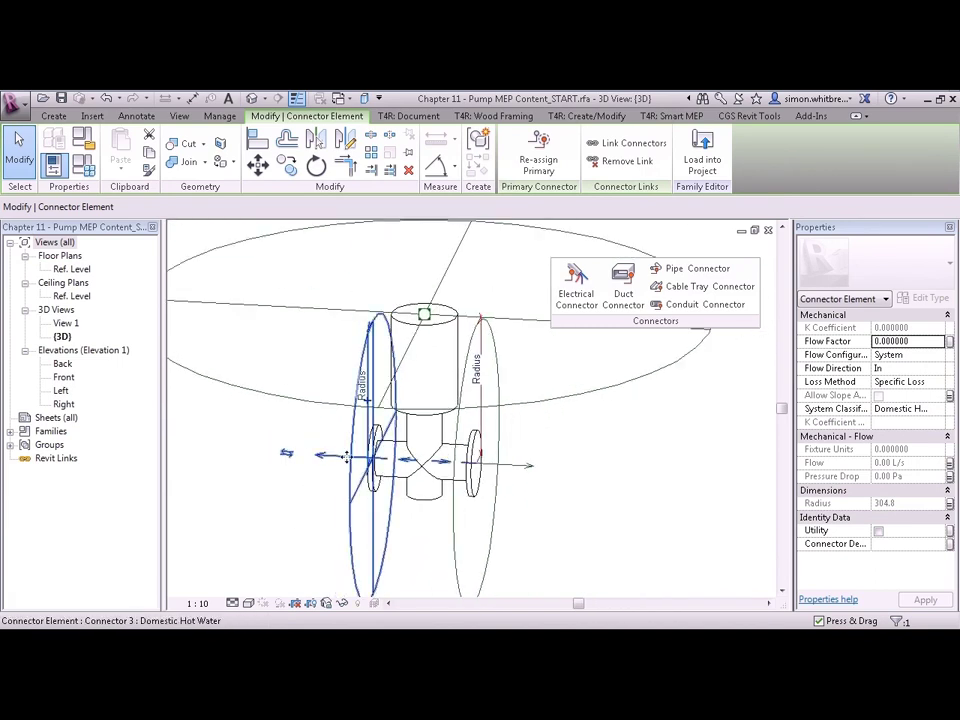
left_click(571, 471)
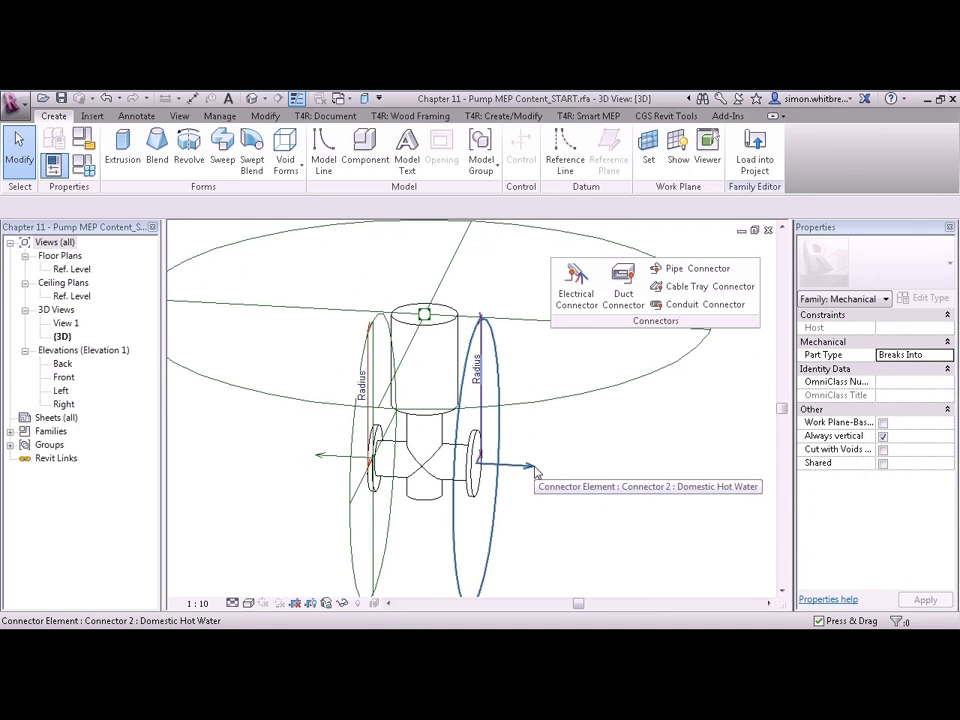
Set the Flow Direction of the pipe connector on the right flange to Out.
left_click(320, 464)
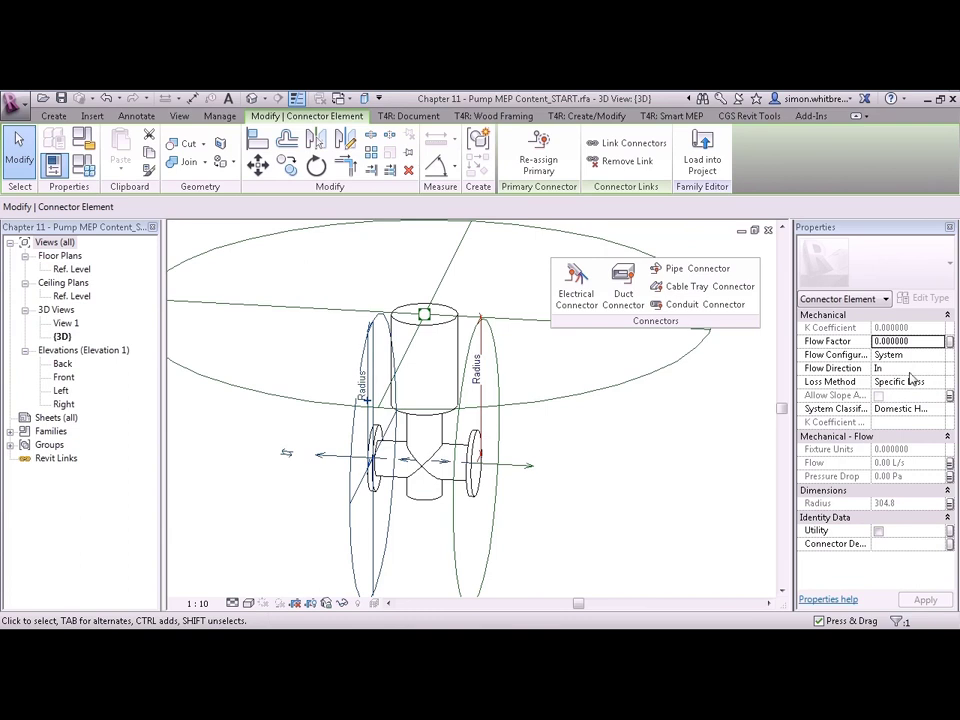
left_click(447, 472)
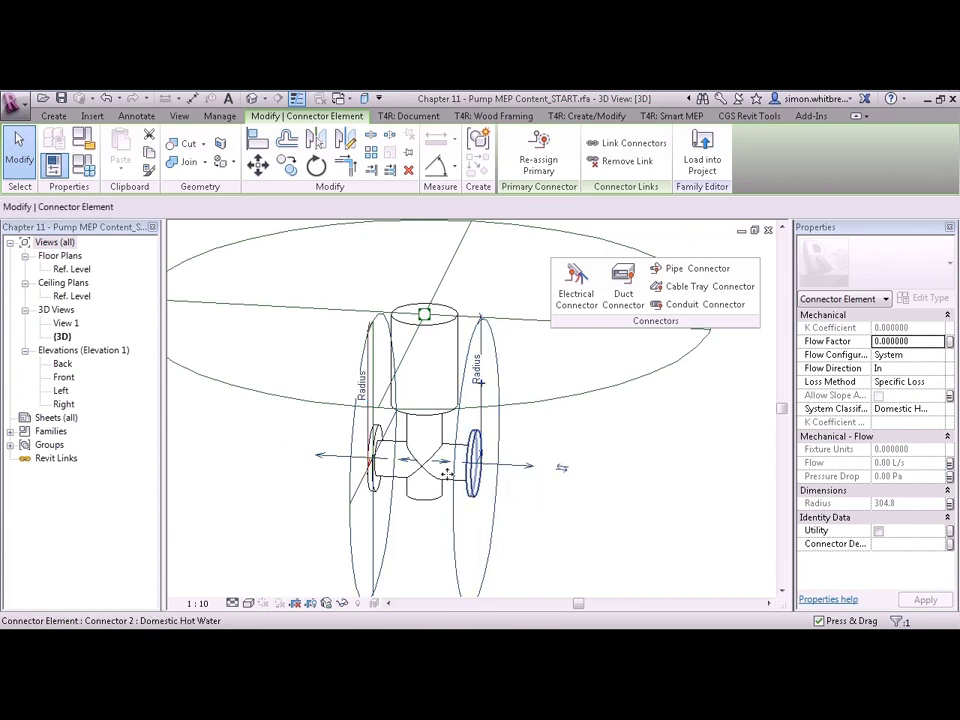
left_click(910, 368)
left_click(938, 368)
left_click(884, 391)
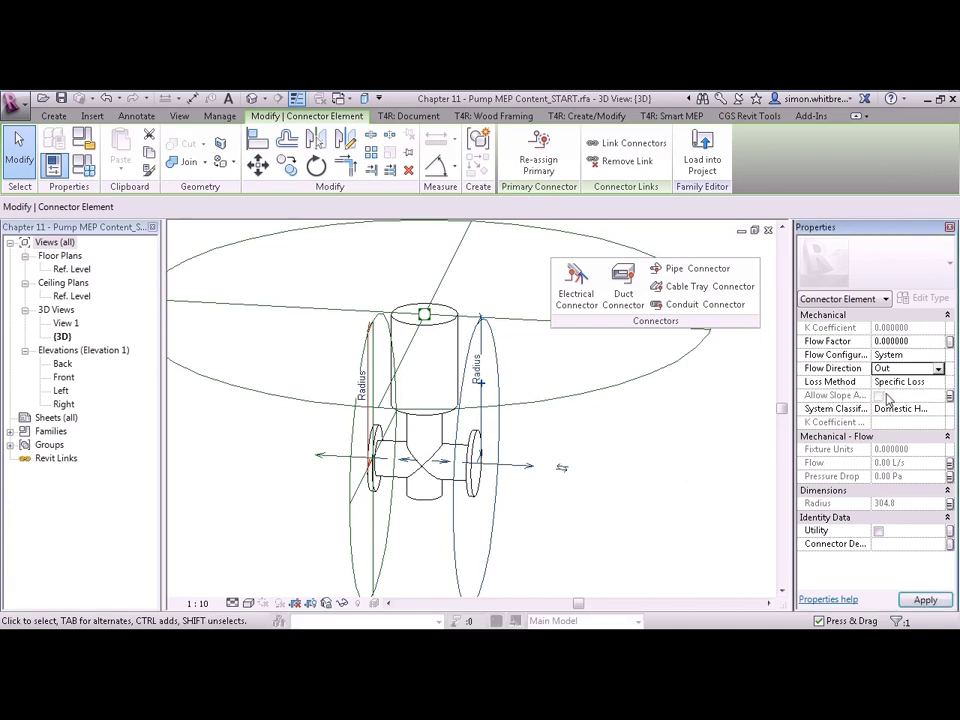
left_click(593, 397)
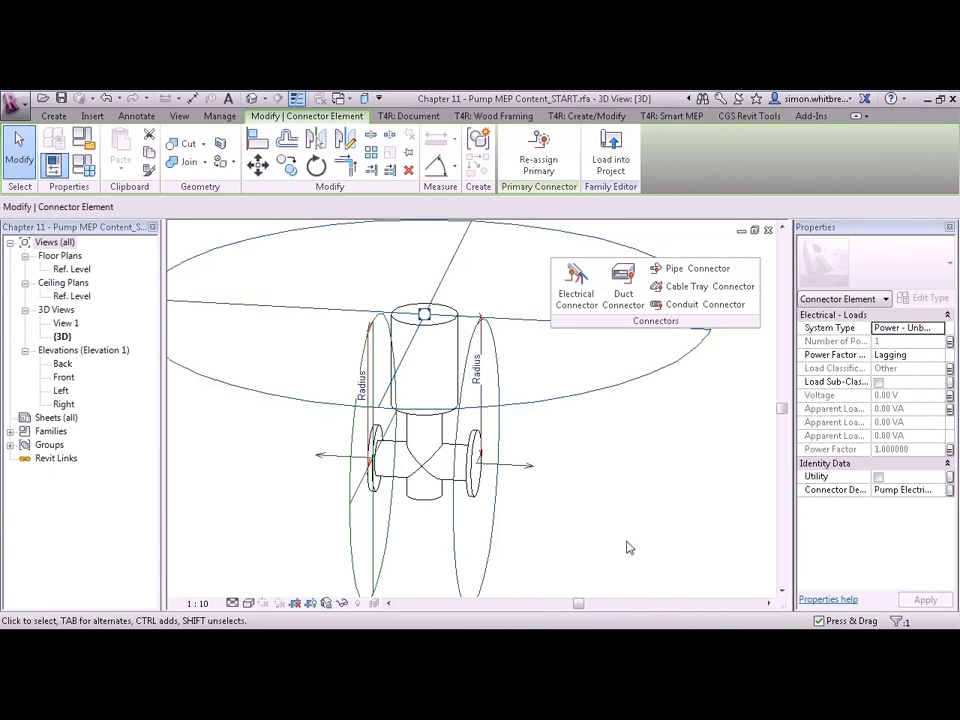
Enter "Pump Outlet" as the right flange connector's description and "Pump Inlet" as the left flange connector's description.
left_click(493, 525)
left_click(893, 545)
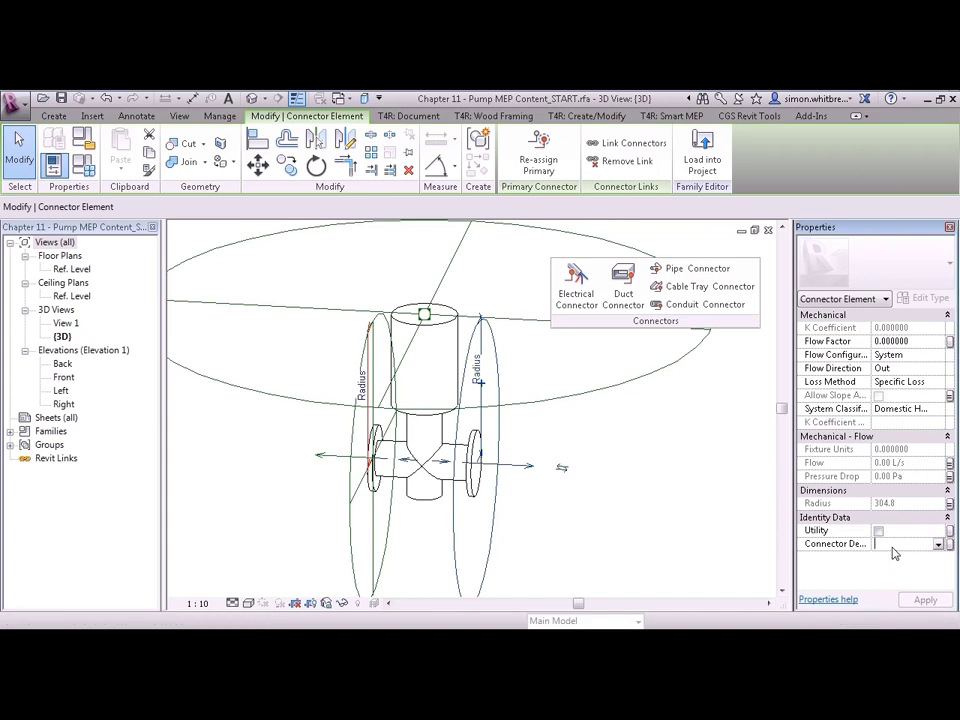
type("Pump Outlet")
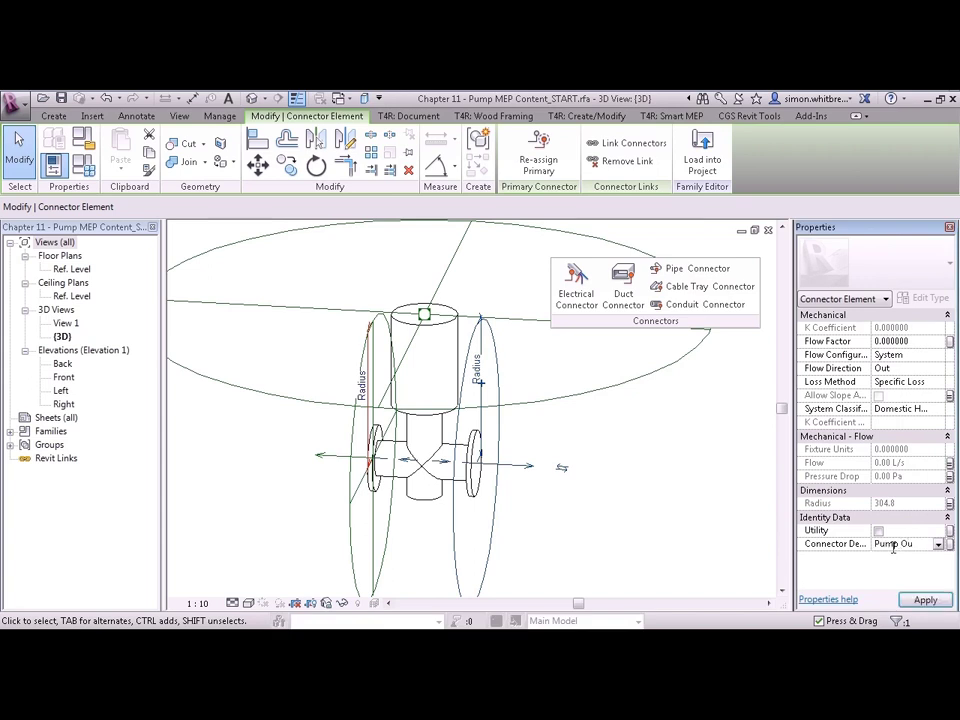
left_click(322, 455)
left_click(882, 544)
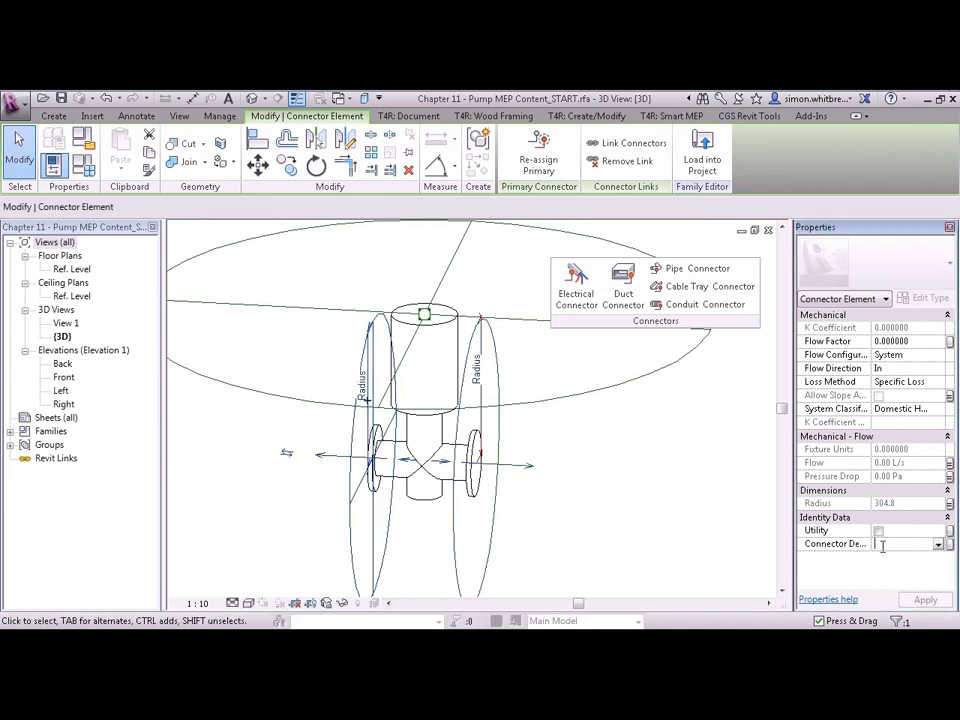
type("Pi")
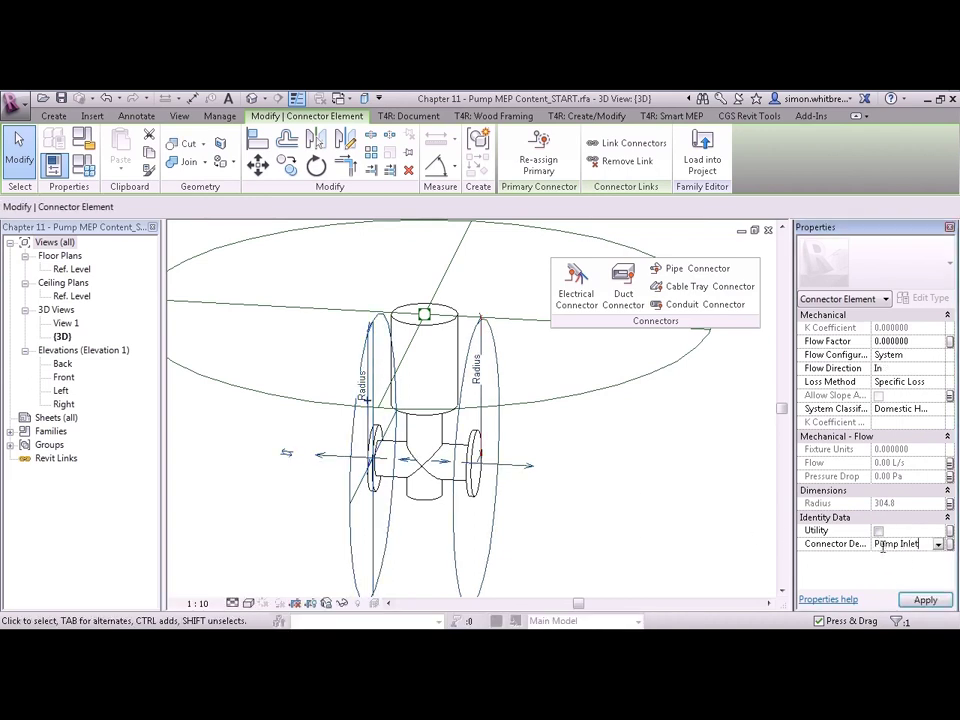
type("mp Inlet")
Dismiss the save reminder without saving and widen the Family Types dialog for easier reading.
middle_click_drag(325, 519, 486, 514)
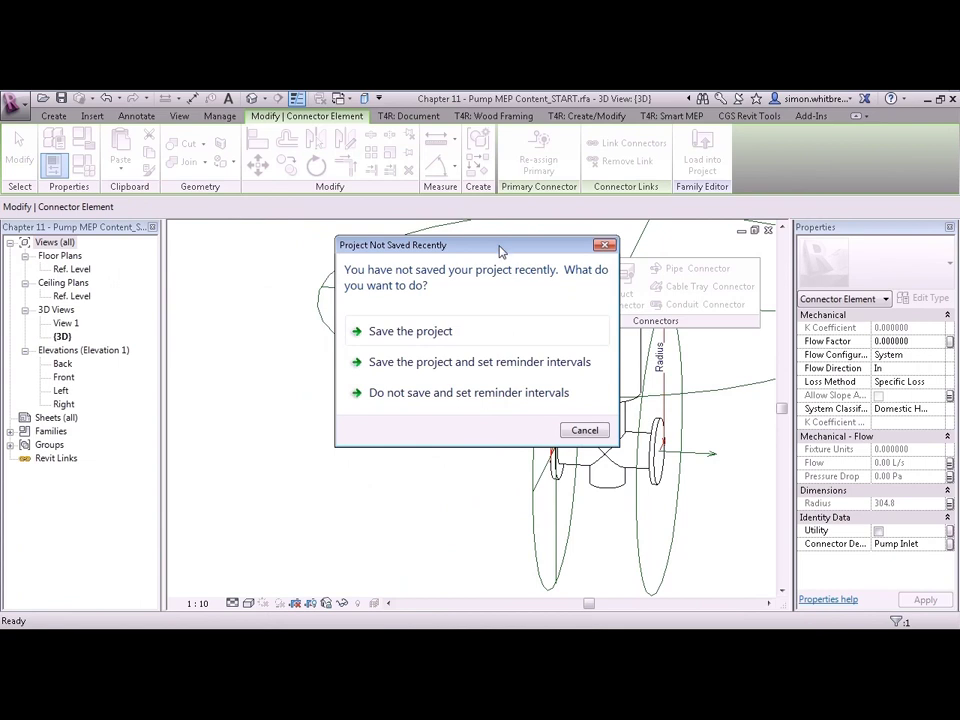
left_click_drag(499, 251, 345, 241)
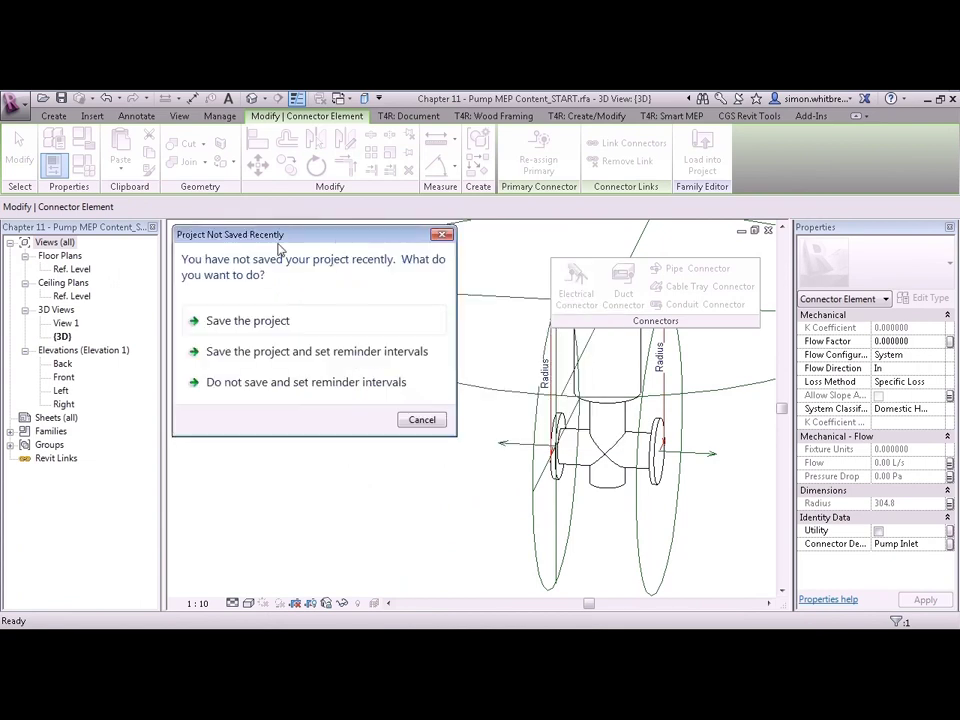
left_click(422, 419)
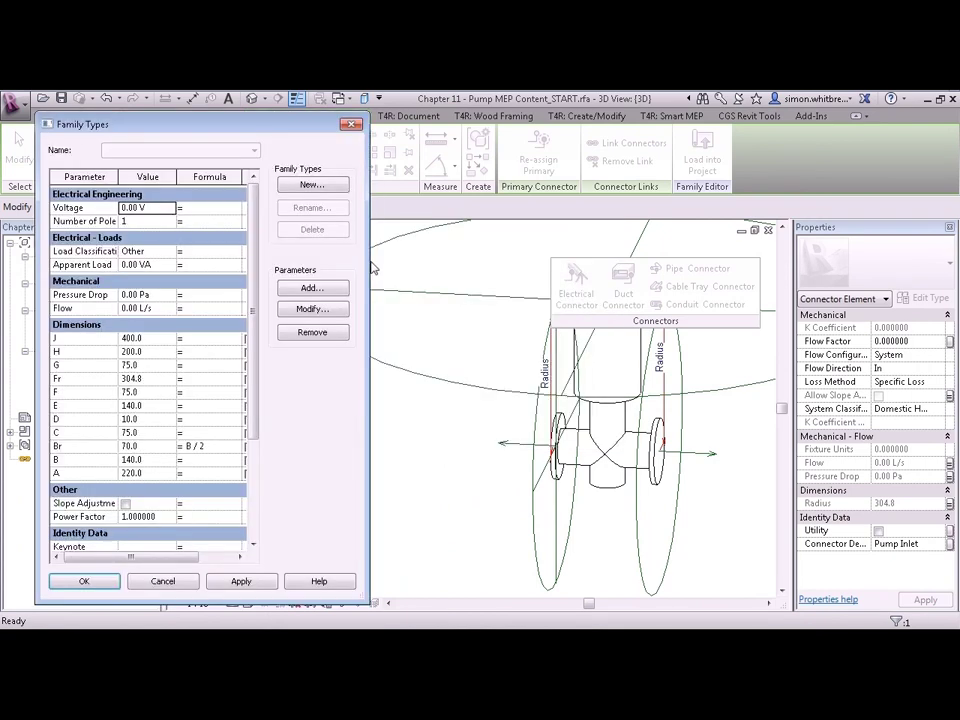
left_click_drag(370, 259, 506, 275)
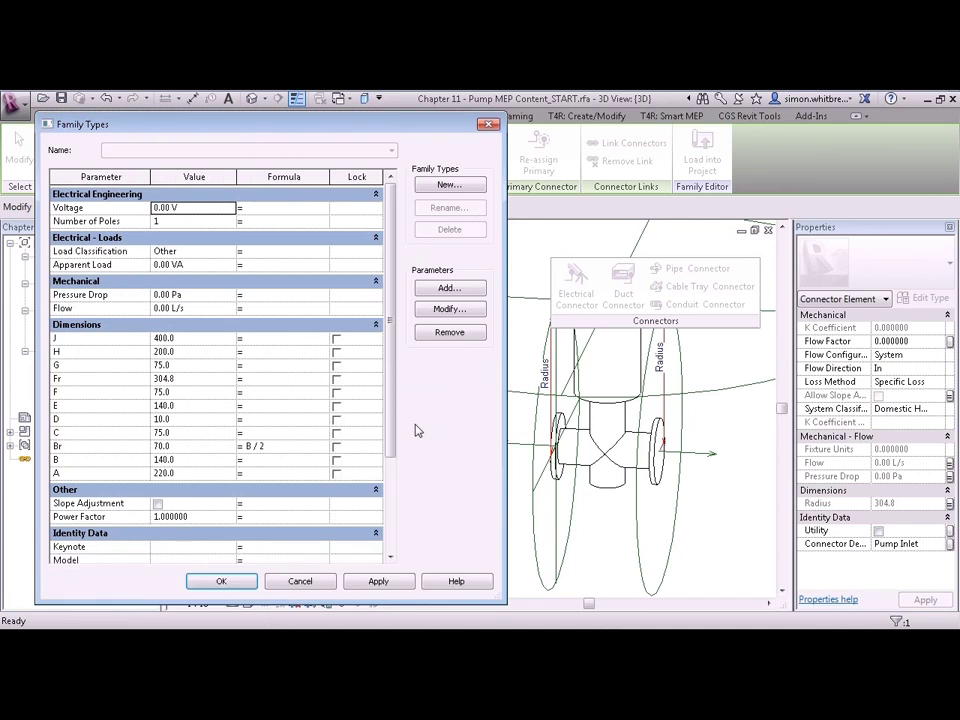
Set the formula of the Fr dimension parameter to F / 2 and apply it to the family.
left_click(68, 379)
left_click_drag(78, 381, 47, 378)
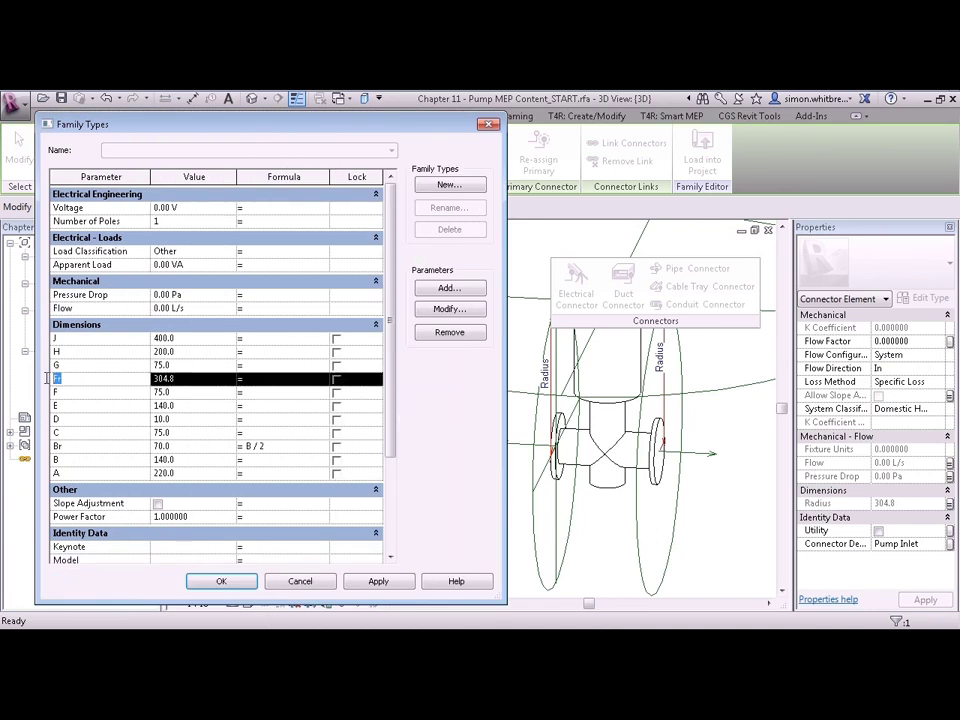
type("Fr")
left_click(262, 382)
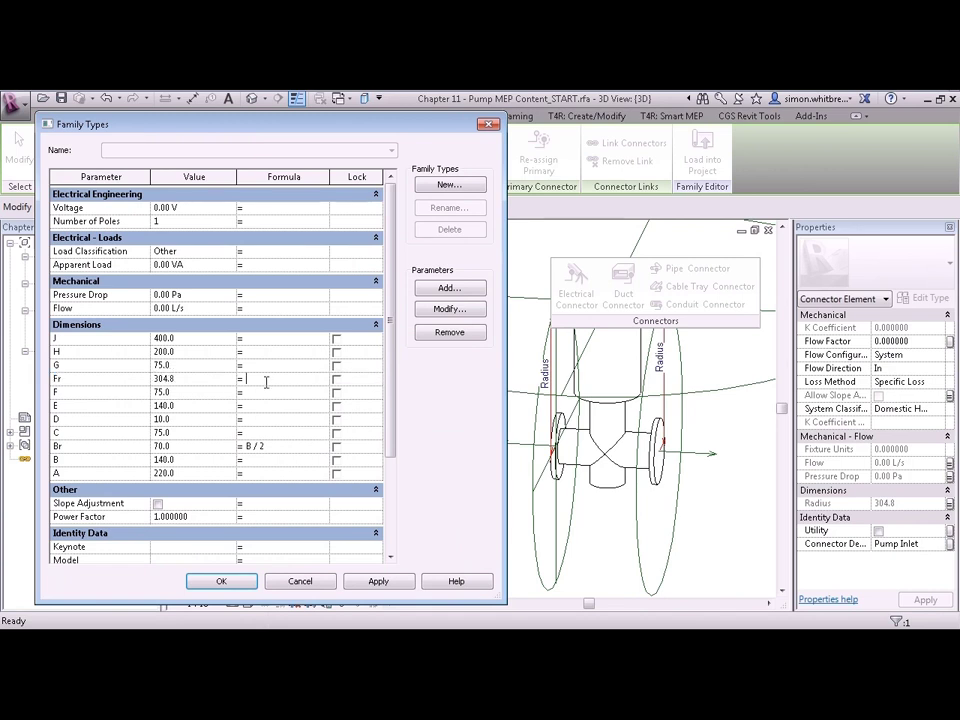
type("F / 2")
key("Tab")
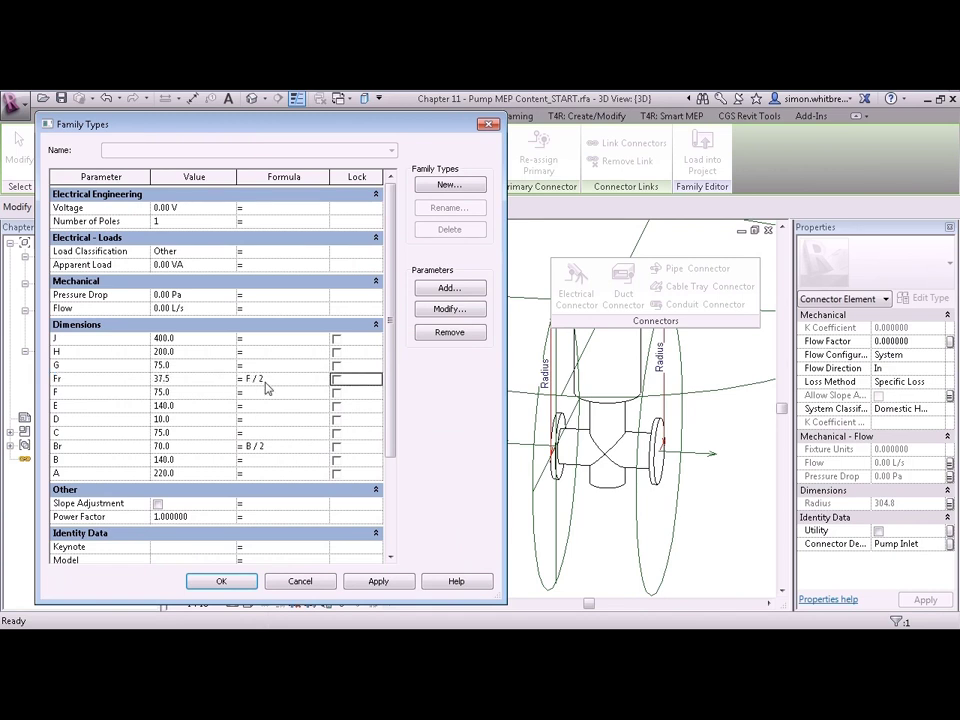
left_click(358, 582)
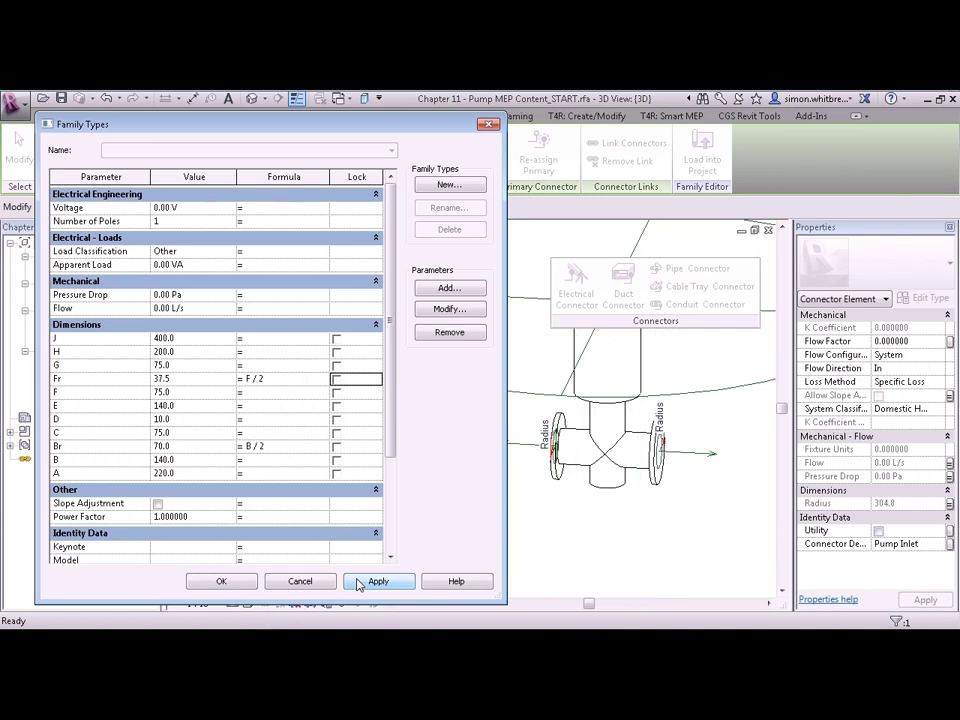
Set the family's Voltage parameter to 240 V and its Load Classification to HVAC, and accept the family type changes.
left_click(192, 207)
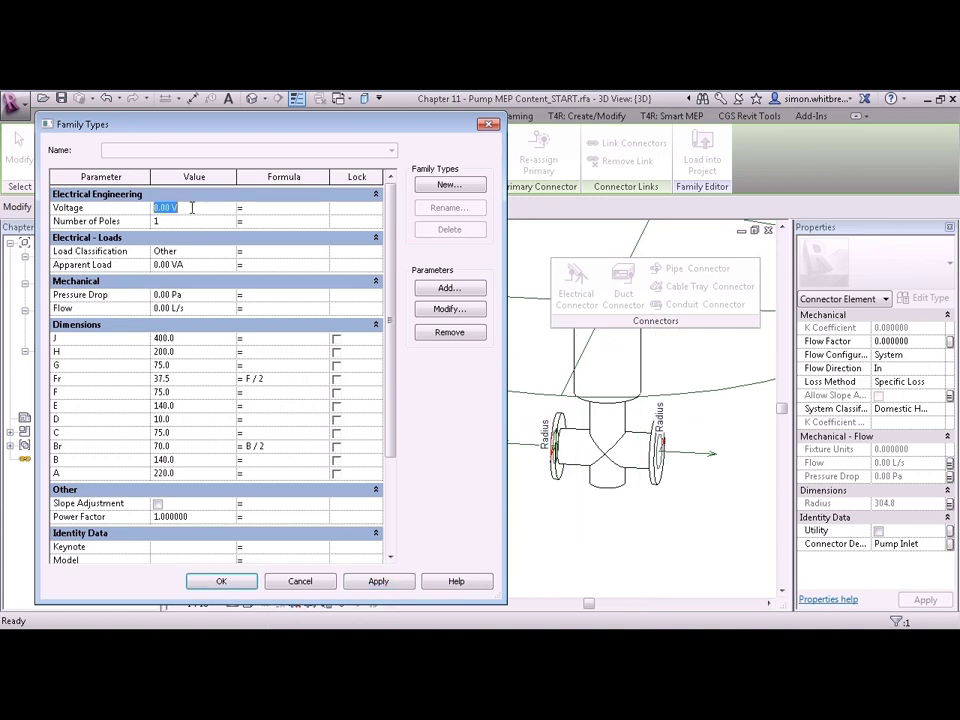
type("240")
left_click(200, 251)
left_click(229, 252)
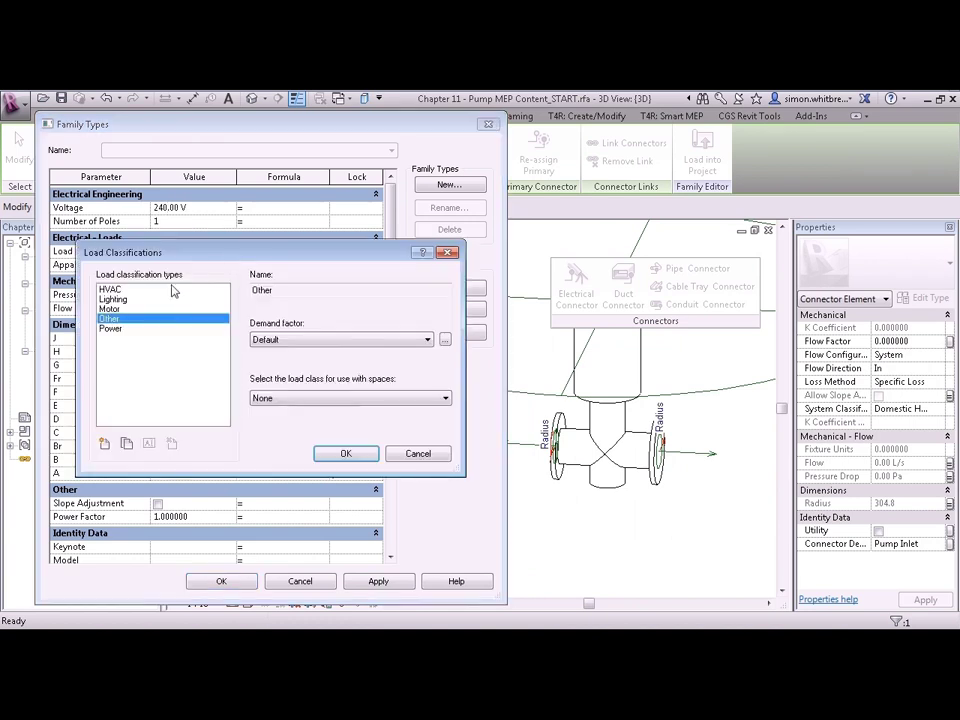
left_click(109, 290)
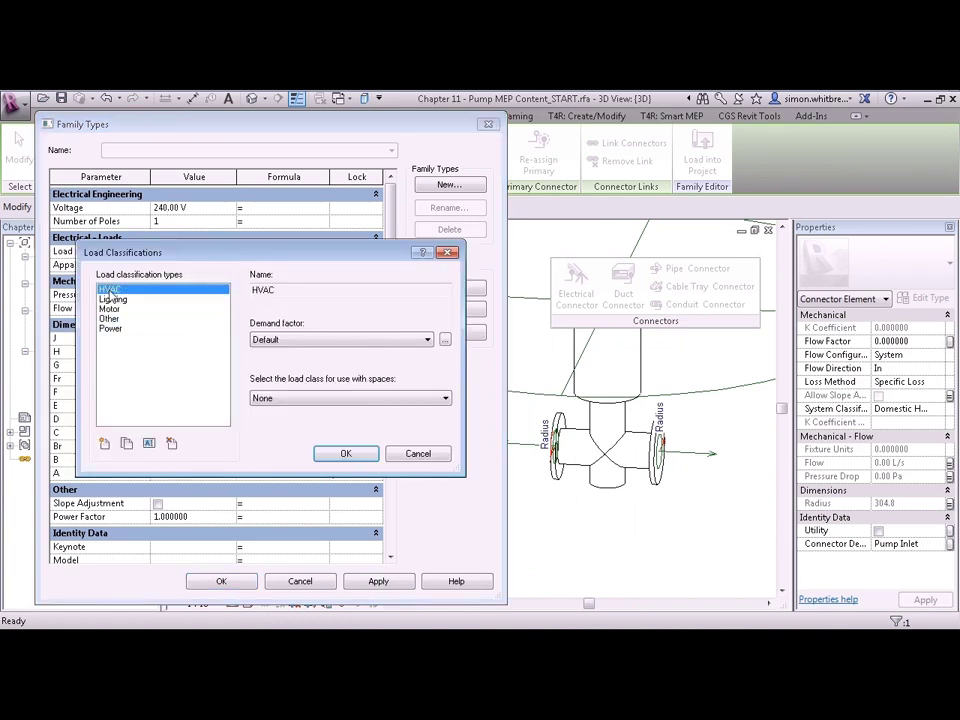
left_click(345, 453)
left_click(208, 265)
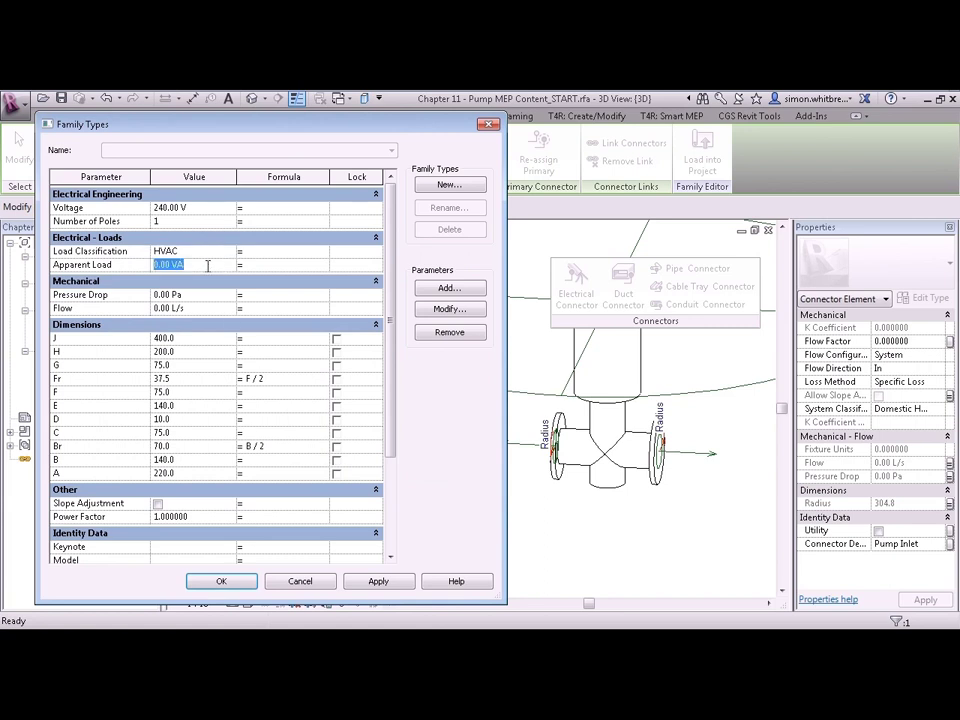
left_click(214, 580)
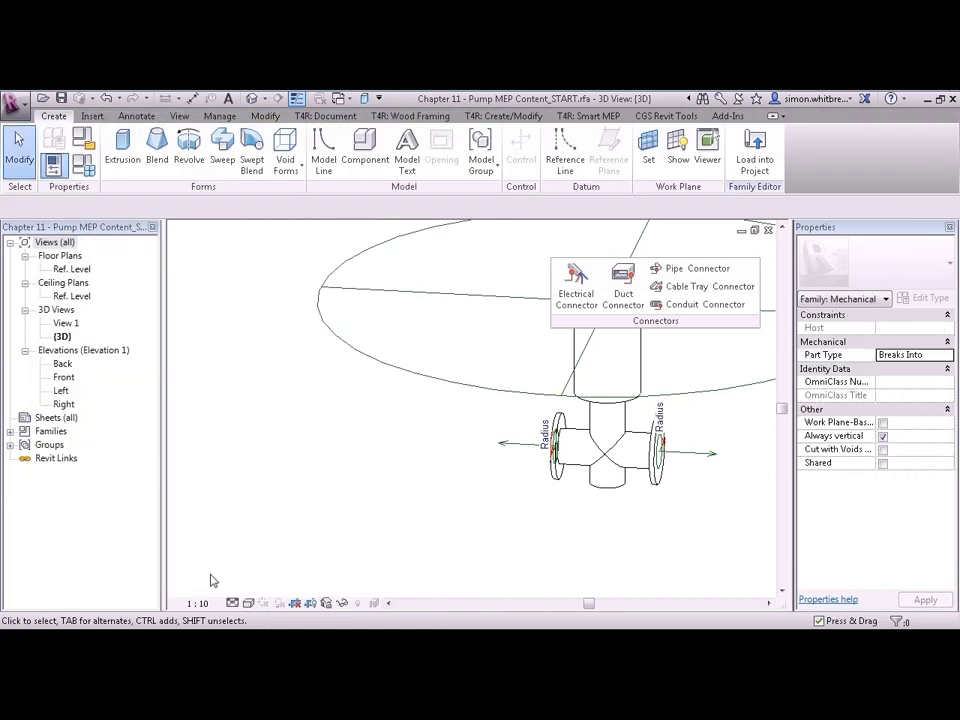